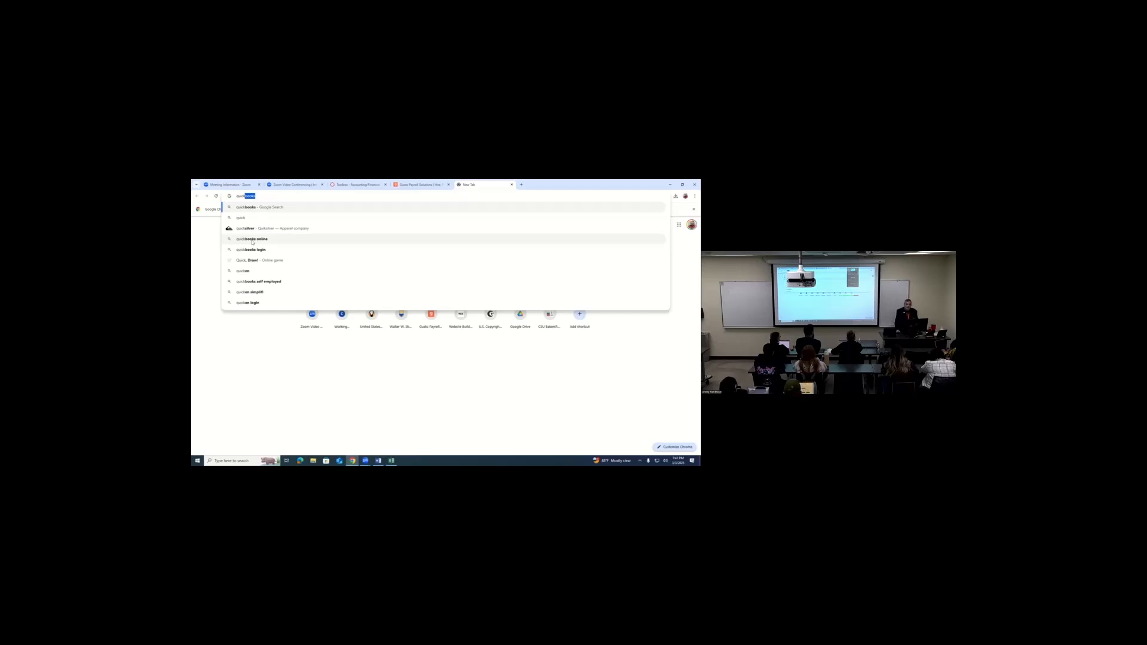
- Search the web for QuickBooks Online, open Intuit's product page, and go to its sign-in page
{"action": "left_click", "coordinate": [252, 239]}
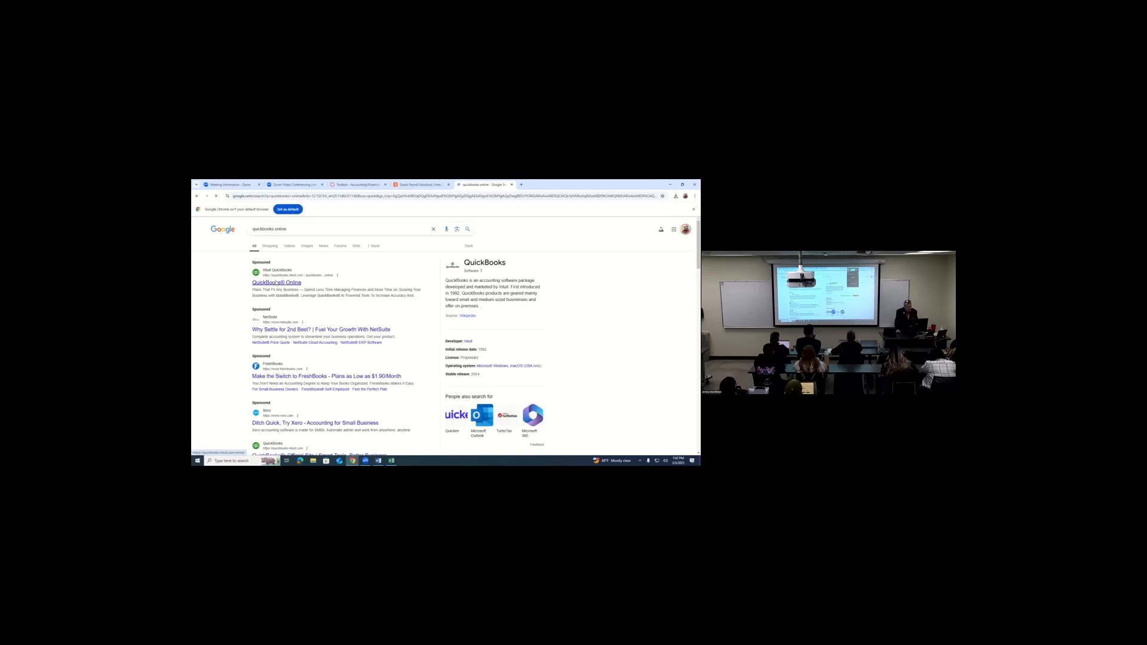
{"action": "left_click", "coordinate": [277, 282]}
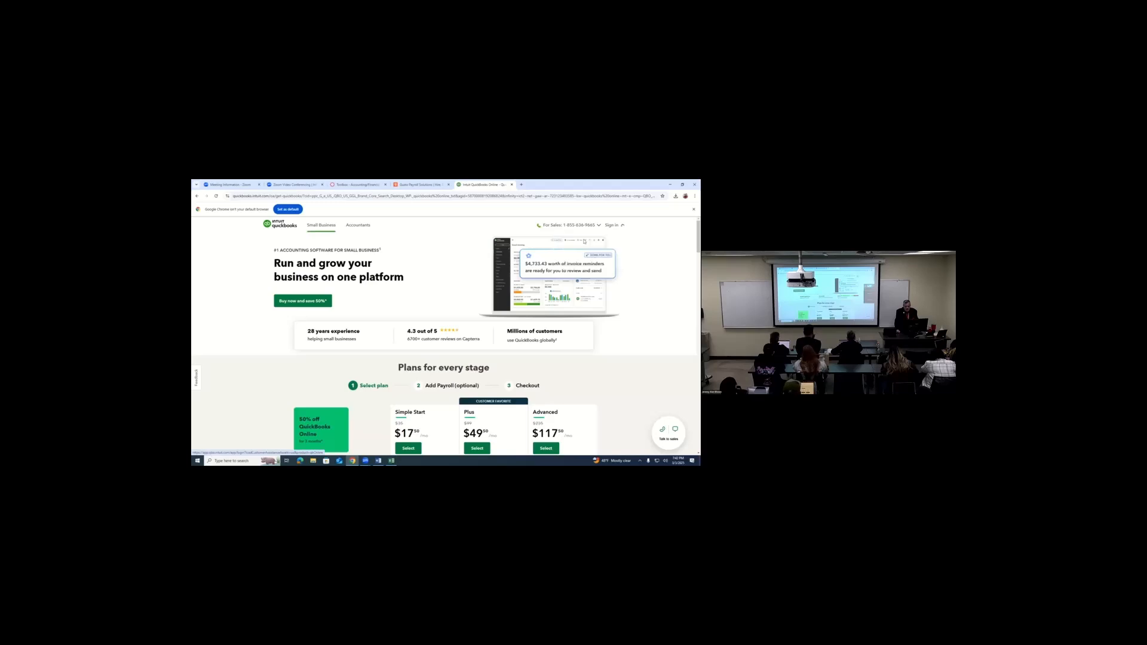
{"action": "left_click", "coordinate": [611, 224]}
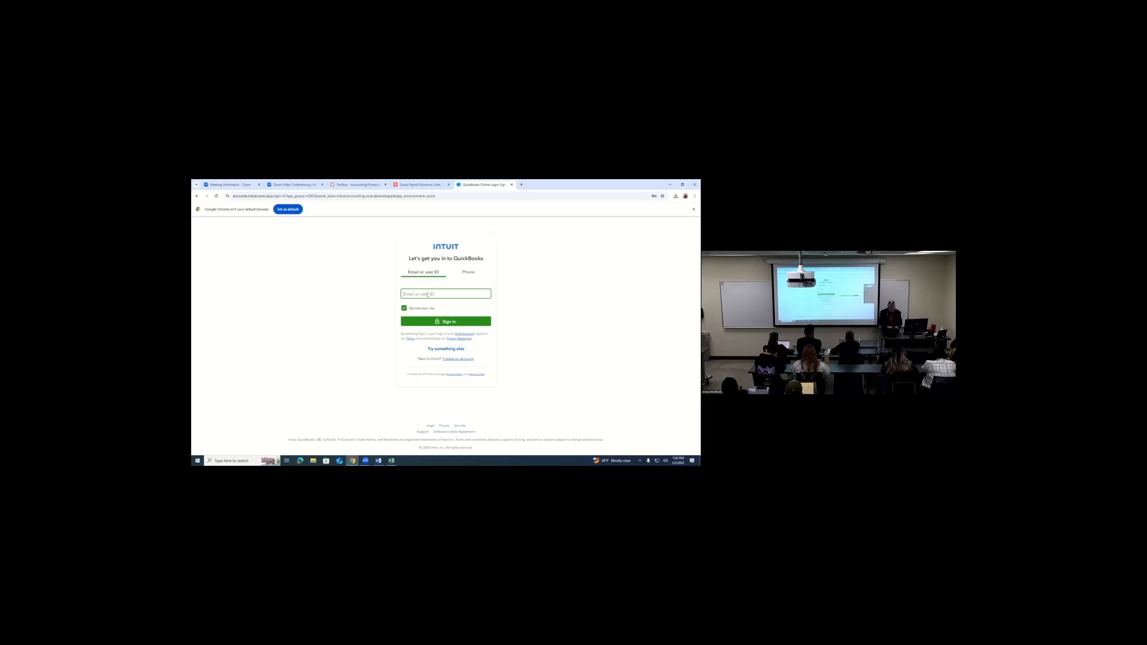
- Sign in to the Intuit account with the saved e-mail address and account password
{"action": "left_click", "coordinate": [427, 294]}
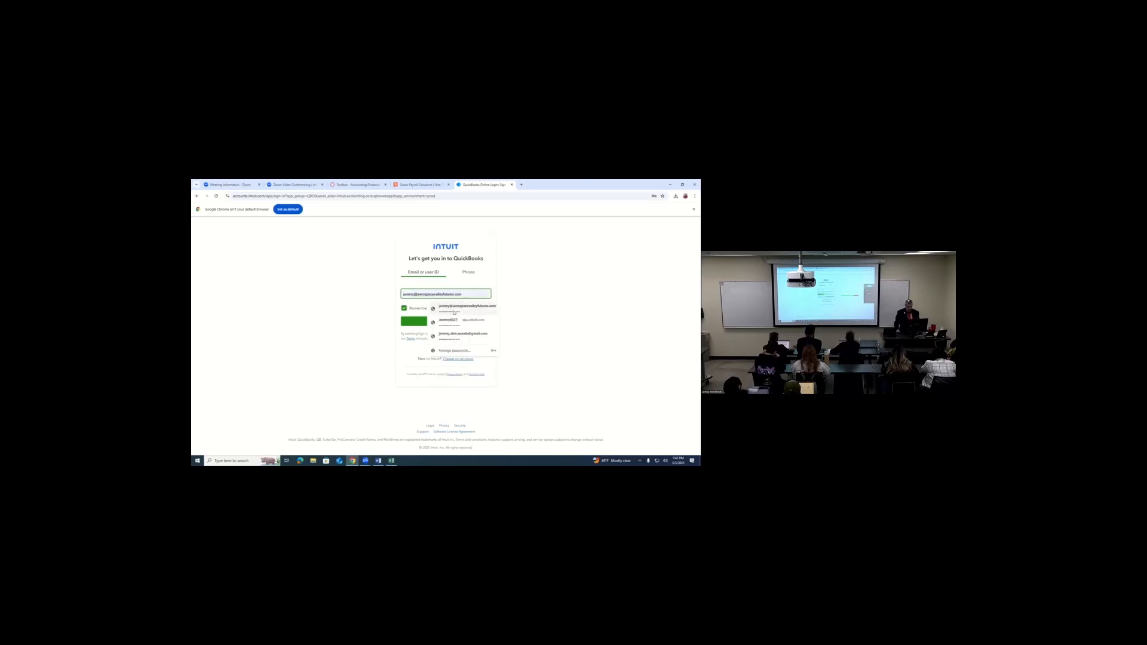
{"action": "left_click", "coordinate": [466, 307]}
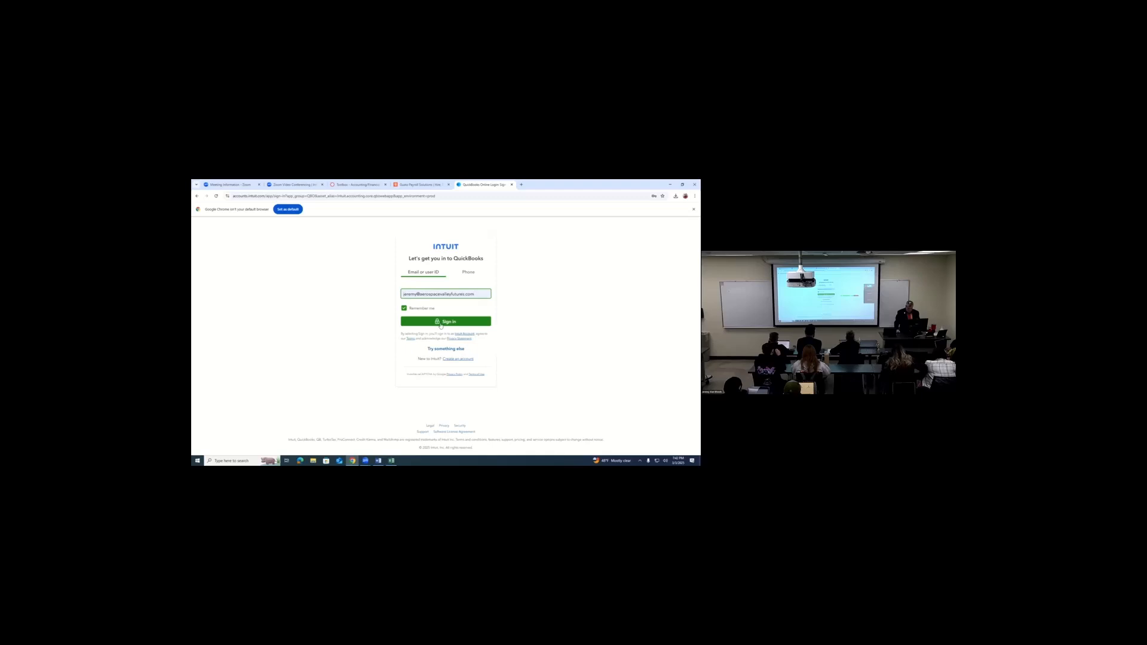
{"action": "left_click", "coordinate": [440, 323]}
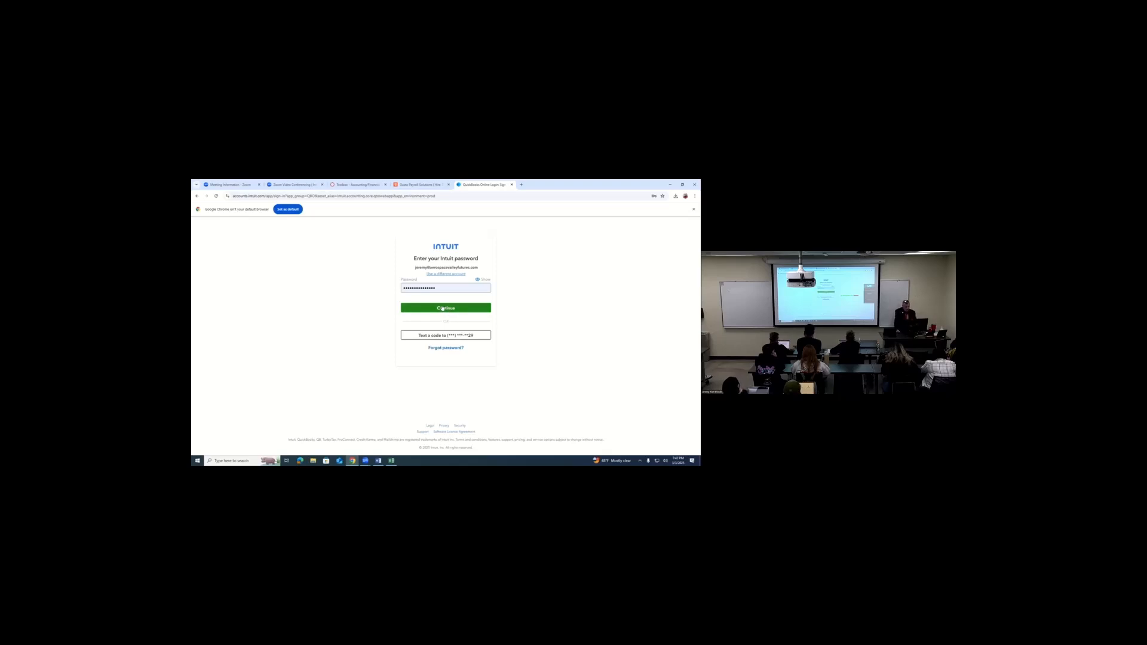
{"action": "left_click", "coordinate": [443, 309]}
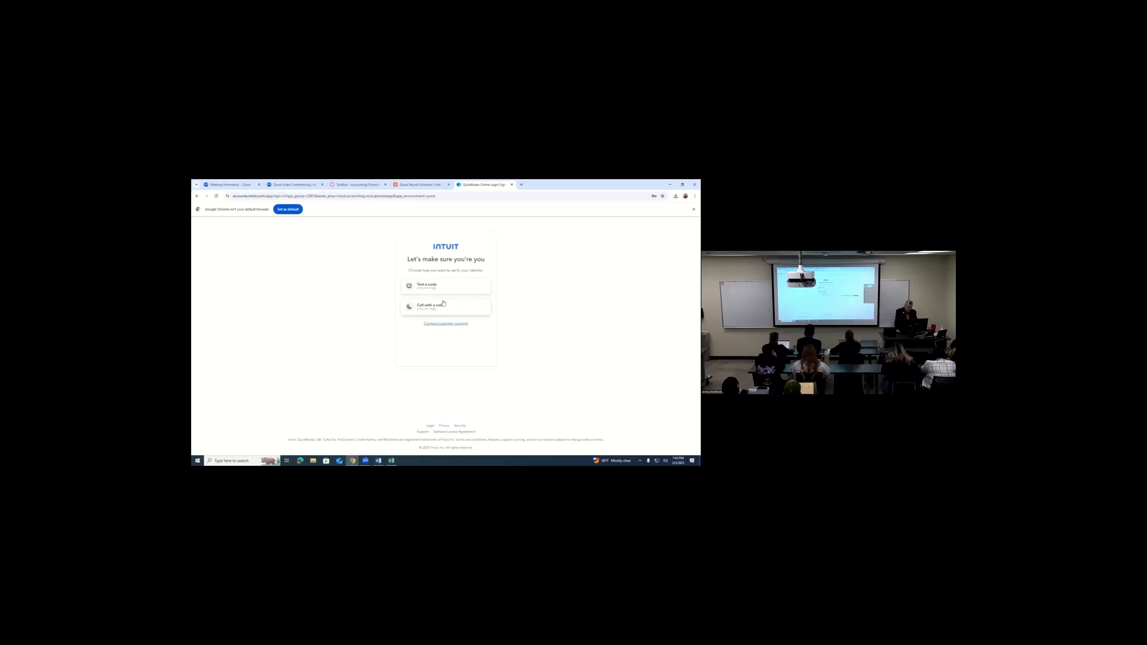
- Verify the sign-in with the code sent by text message and skip creating a passkey
{"action": "left_click", "coordinate": [430, 286]}
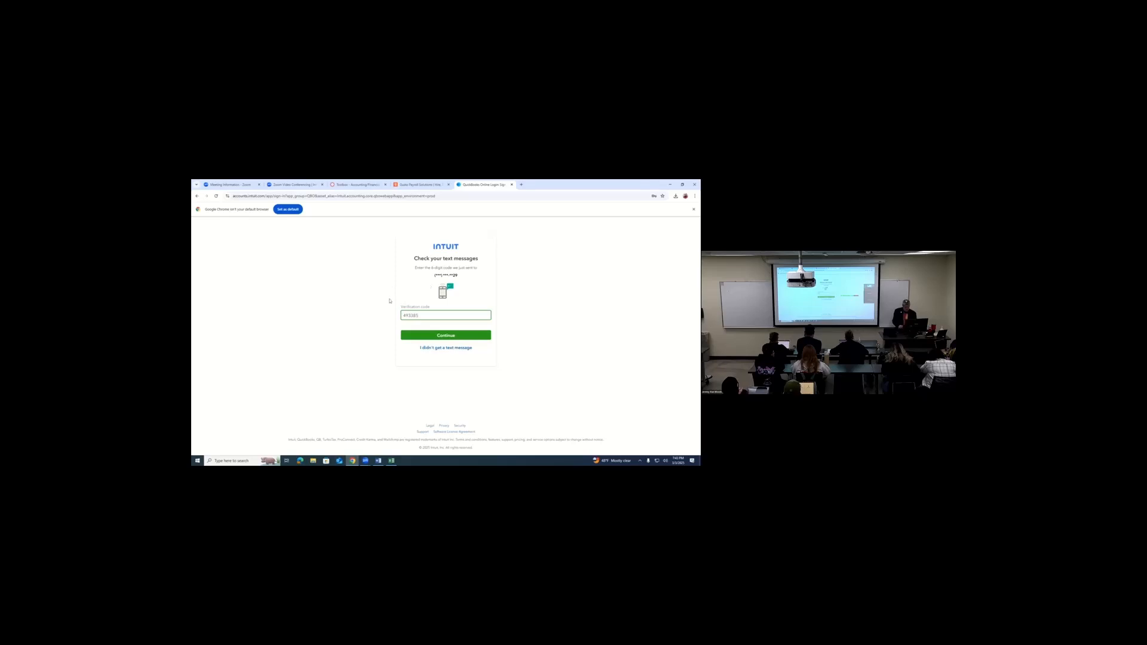
{"action": "left_click", "coordinate": [444, 336]}
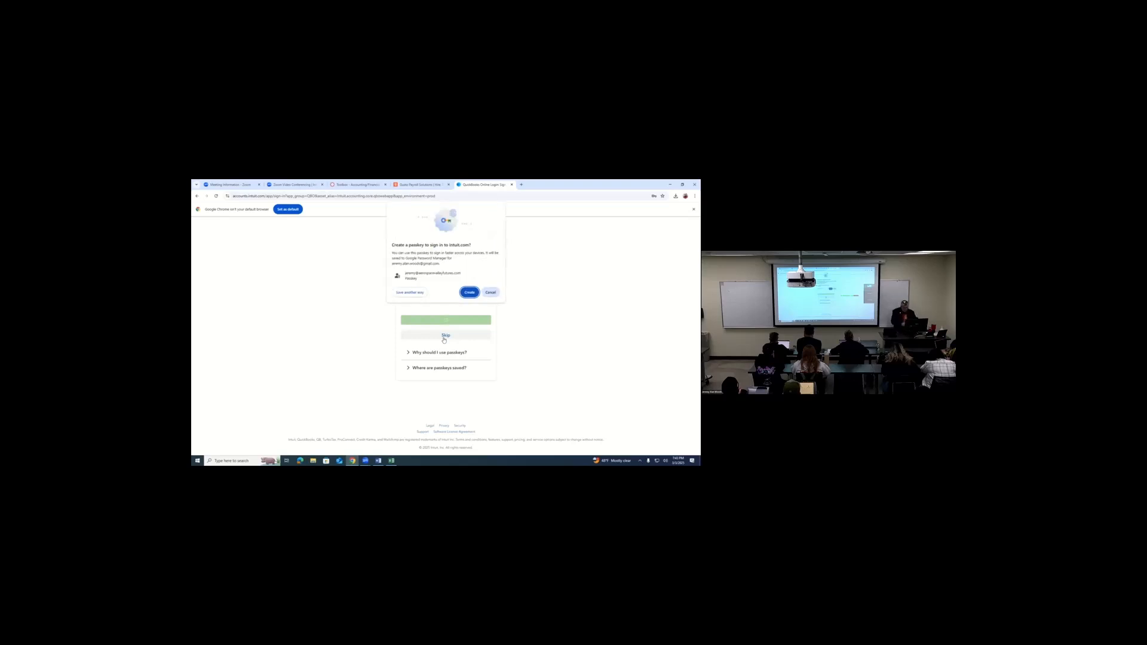
{"action": "left_click", "coordinate": [491, 293]}
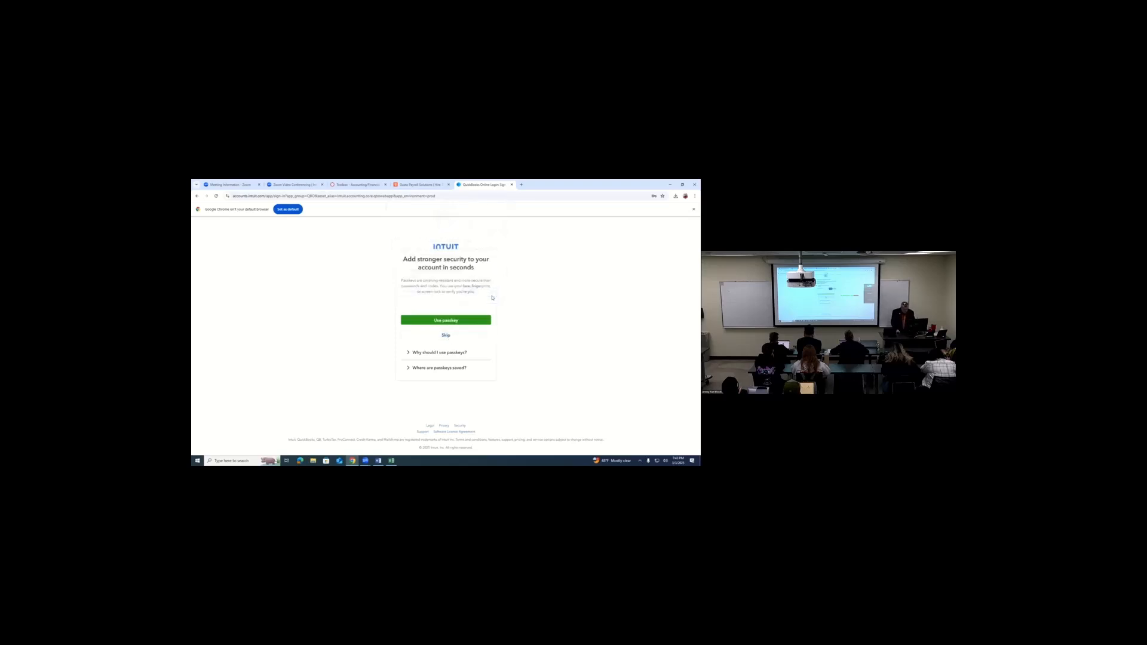
{"action": "left_click", "coordinate": [450, 336]}
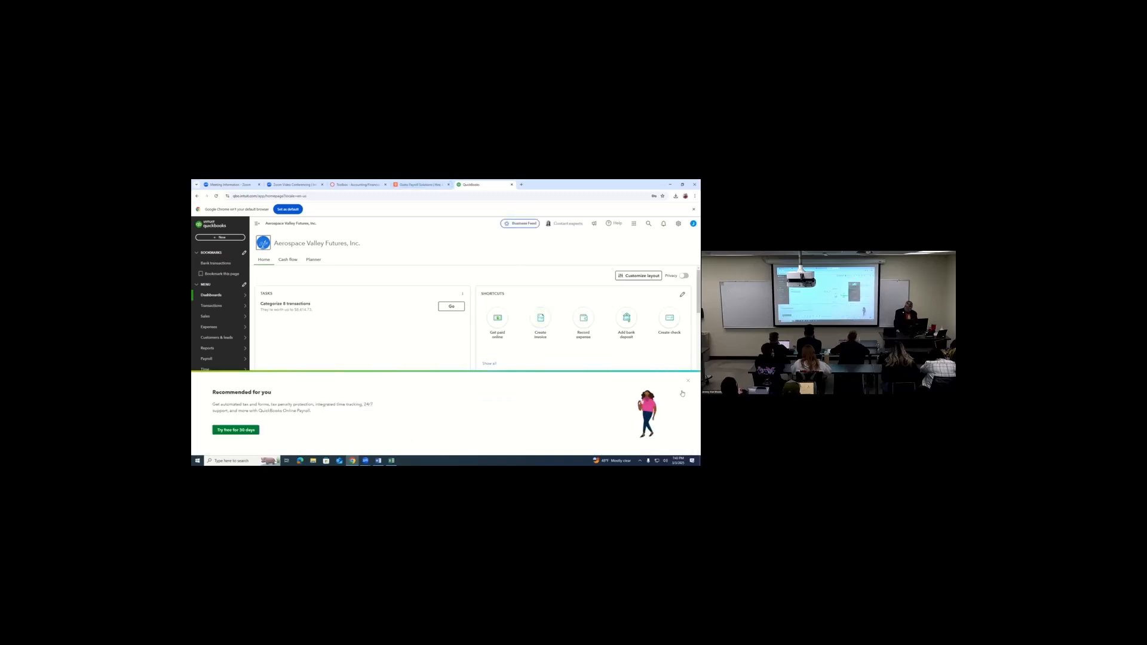
- Dismiss the payroll offer on the home dashboard and open the bookmarked bank transactions page
{"action": "left_click", "coordinate": [687, 382]}
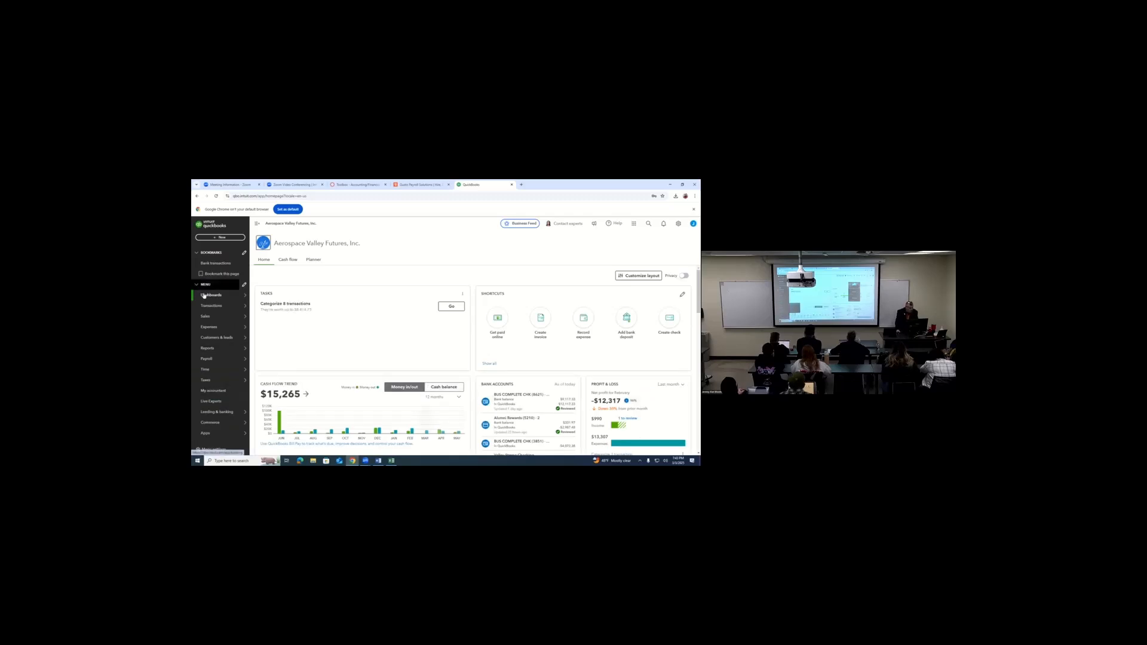
{"action": "mouse_move", "coordinate": [205, 296]}
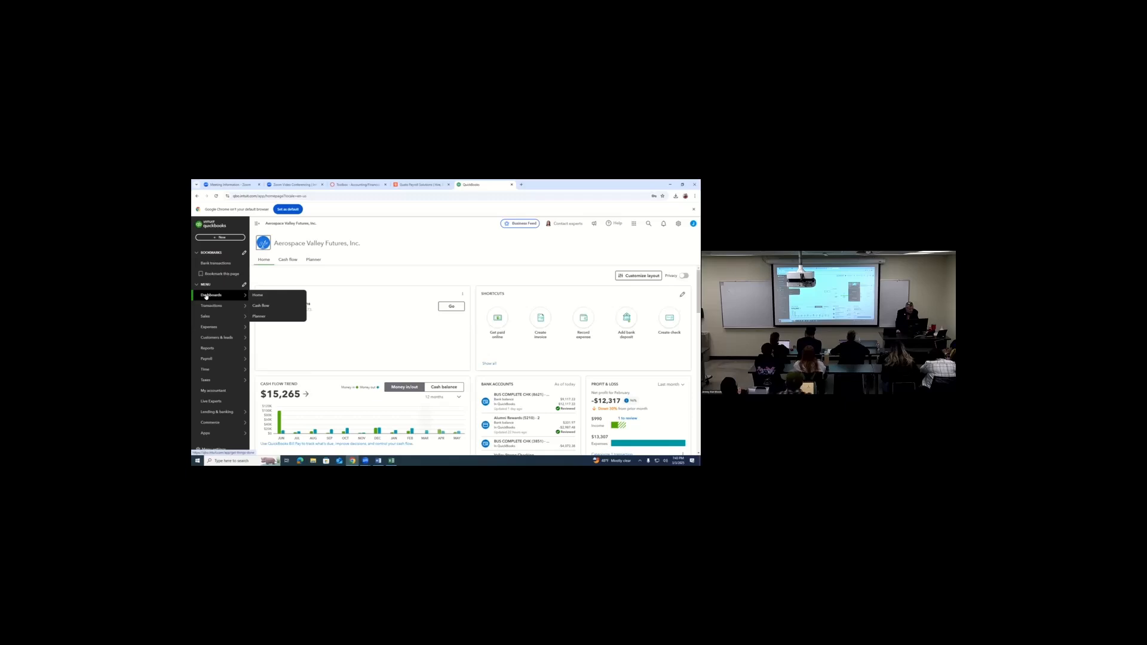
{"action": "left_click", "coordinate": [206, 296]}
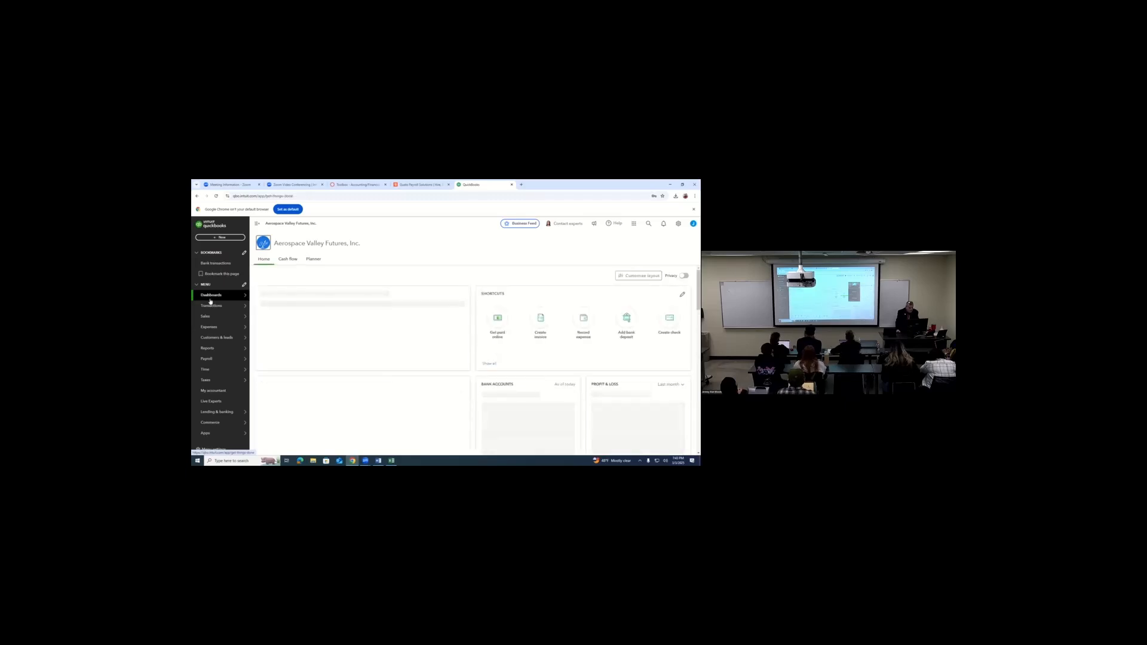
{"action": "left_click", "coordinate": [211, 263]}
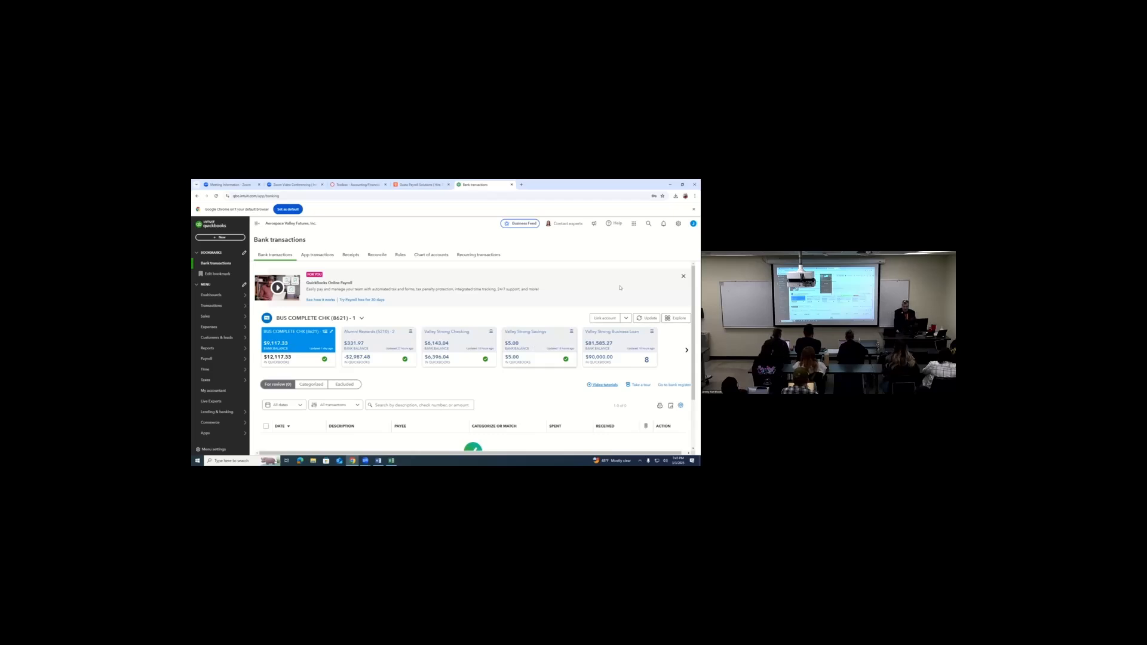
- Update the linked bank feeds and try to reconnect the BUS COMPLETE CHK account
{"action": "left_click", "coordinate": [645, 306]}
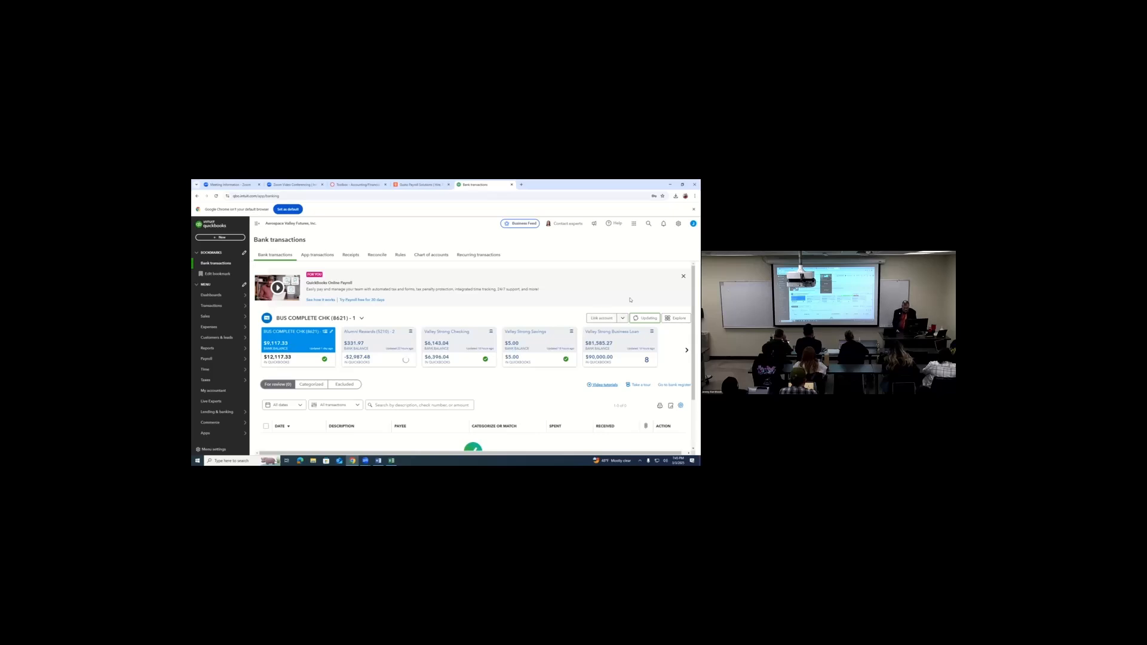
{"action": "left_click", "coordinate": [622, 317]}
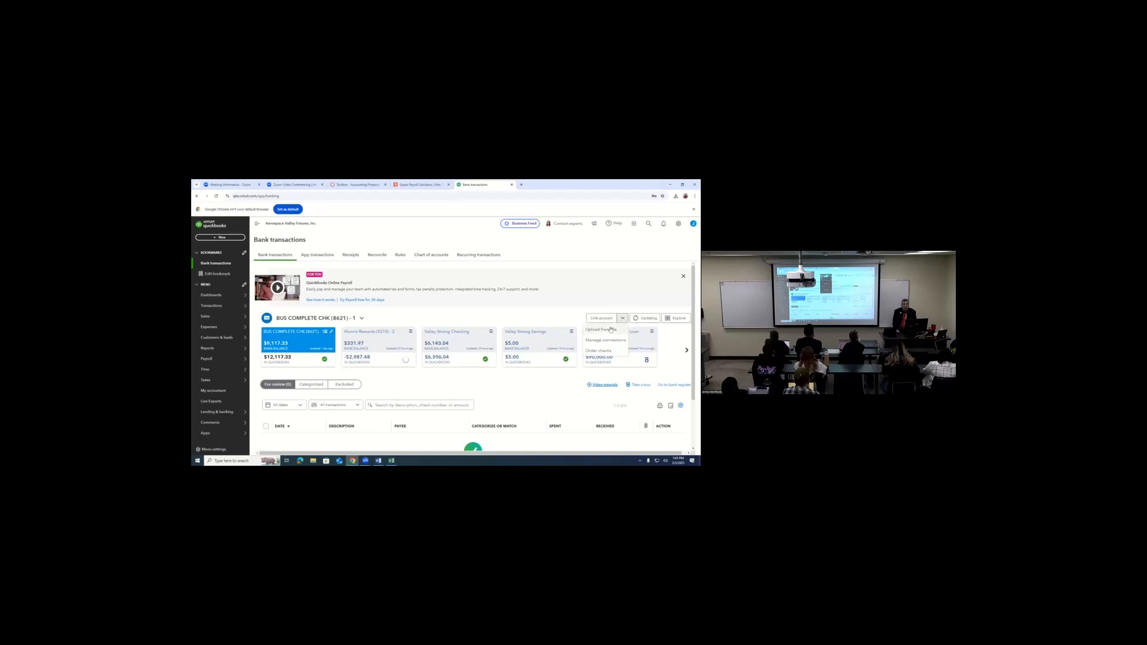
{"action": "left_click", "coordinate": [557, 314]}
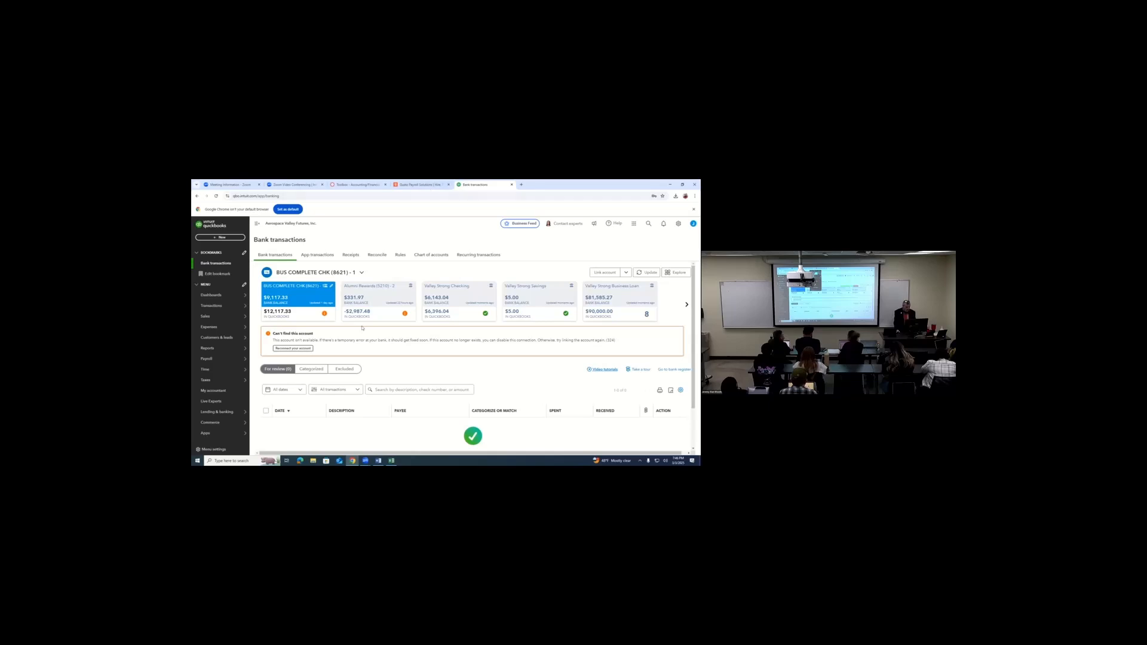
{"action": "left_click", "coordinate": [308, 350]}
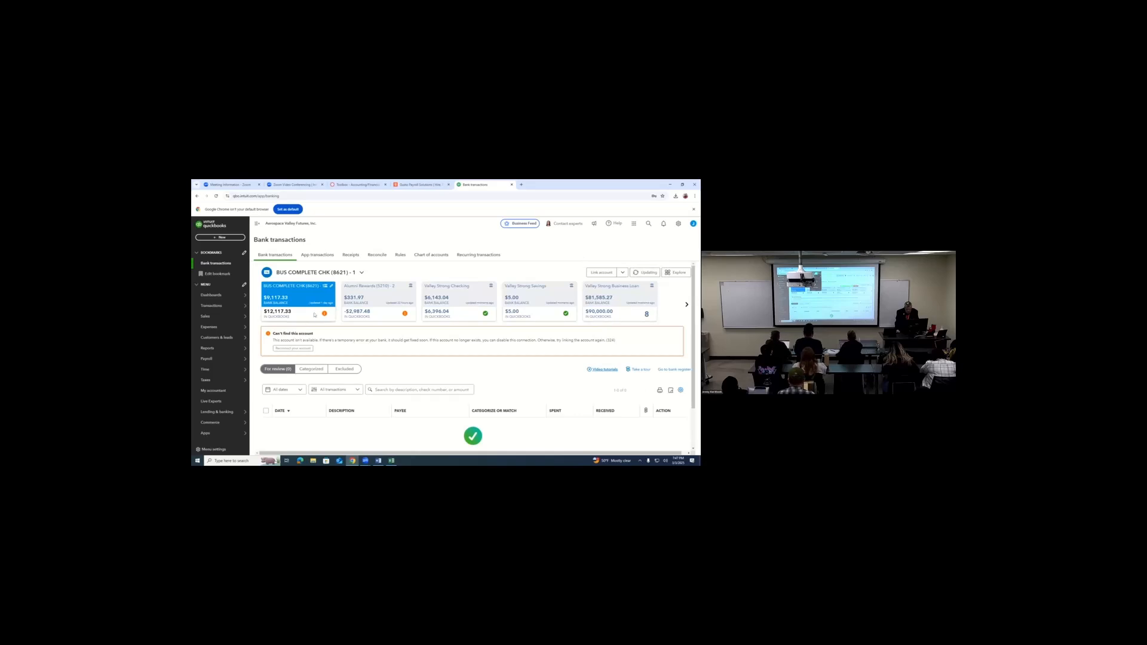
- Look through the transactions for review in Alumni Rewards, Valley Strong Checking and Valley Strong Business Loan
{"action": "left_click", "coordinate": [384, 315]}
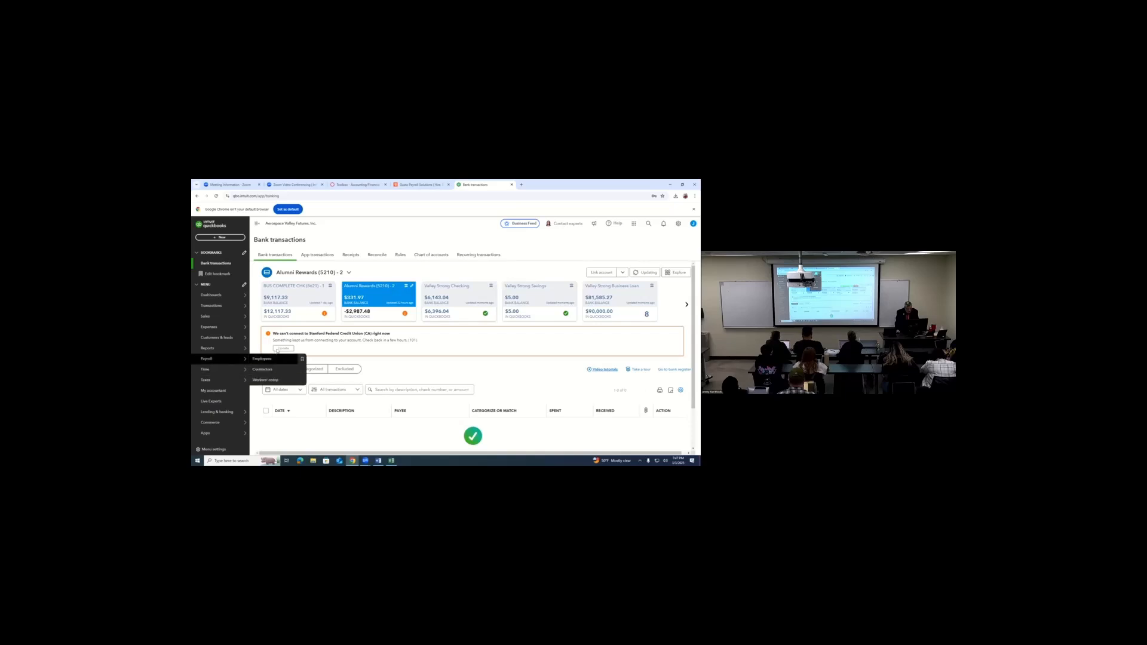
{"action": "left_click", "coordinate": [448, 320]}
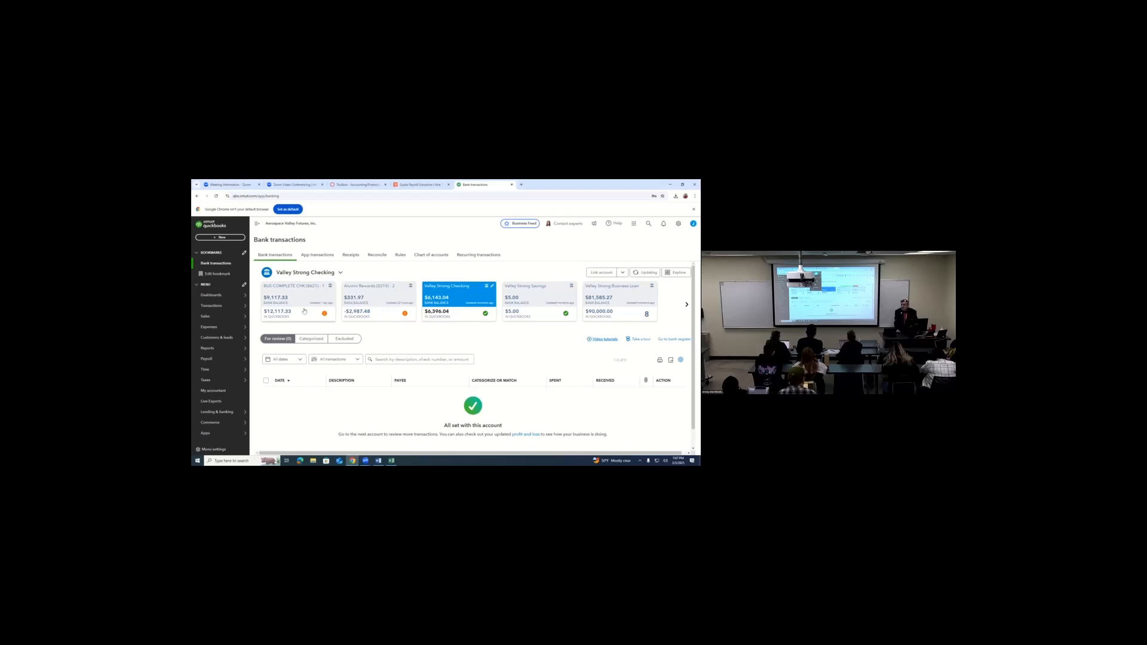
{"action": "left_click", "coordinate": [615, 295]}
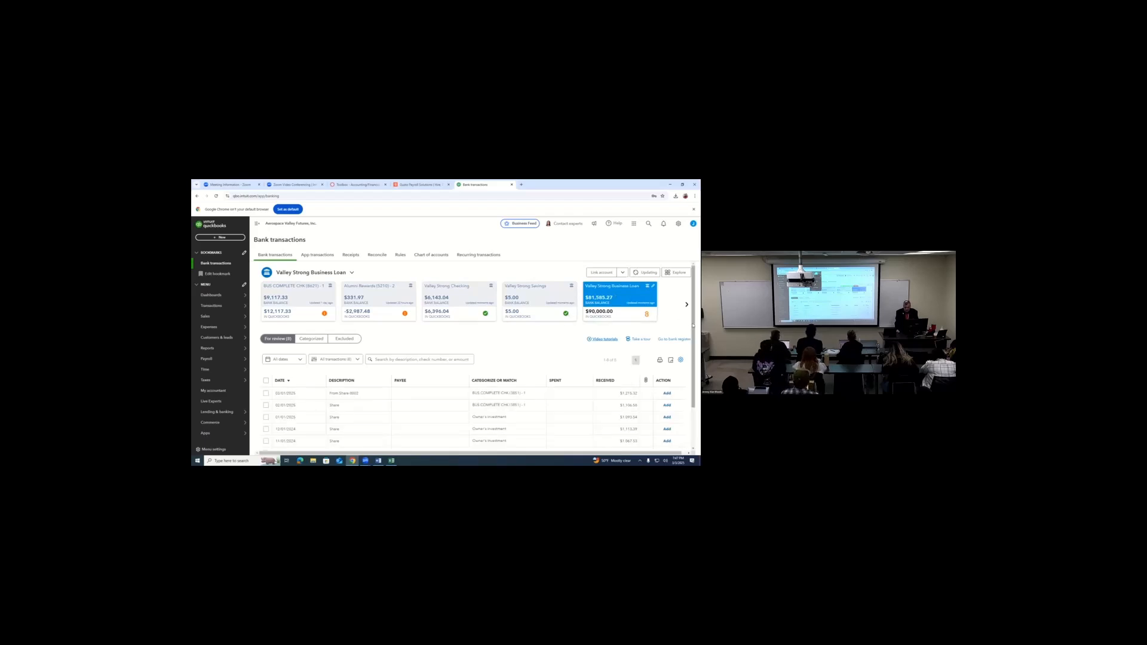
{"action": "left_click_drag", "start_coordinate": [693, 332], "coordinate": [693, 358]}
{"action": "scroll", "coordinate": [693, 357], "scroll_direction": "down", "scroll_amount": 1}
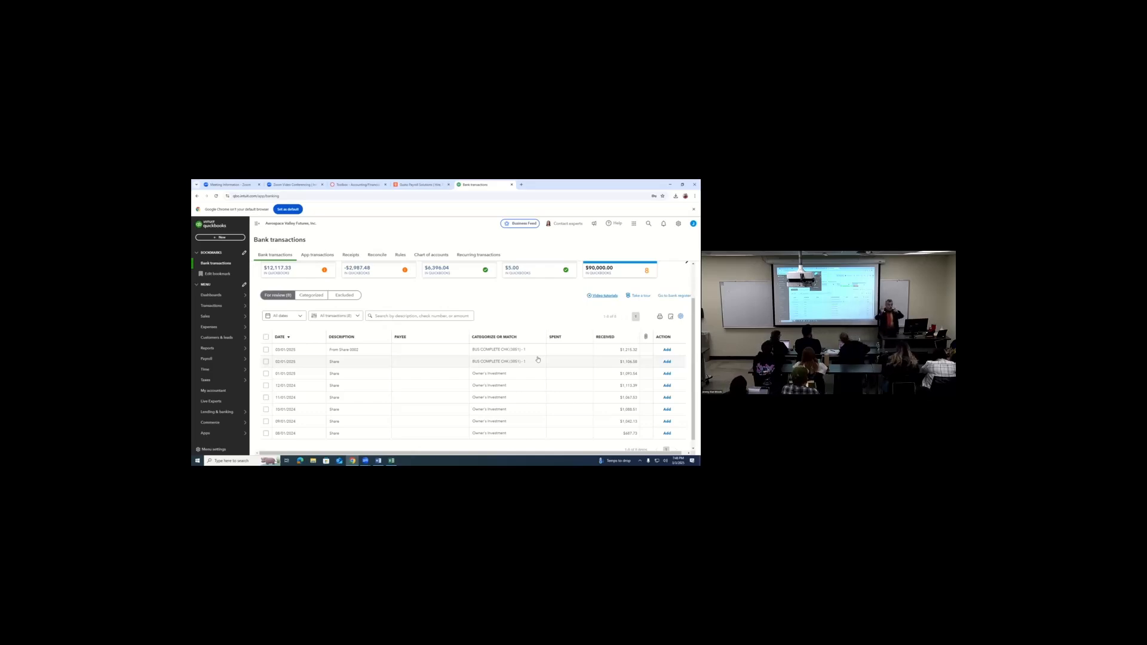
- Expand the newest Valley Strong Business Loan transaction and examine its categorization details and transaction type
{"action": "left_click", "coordinate": [492, 350]}
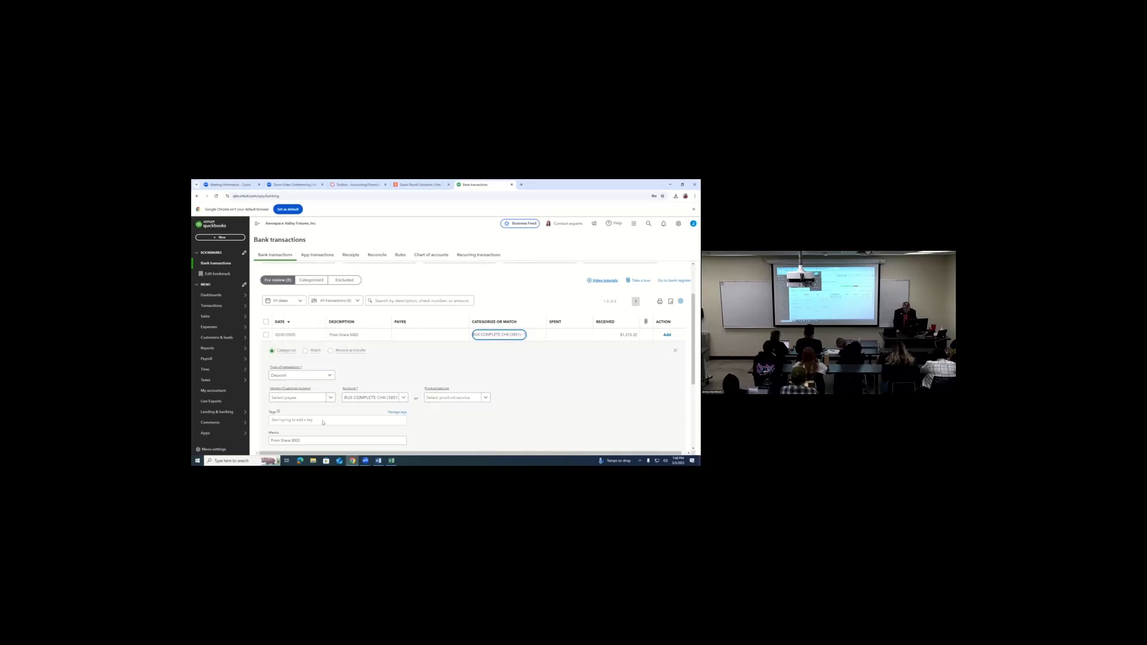
{"action": "left_click", "coordinate": [316, 379]}
{"action": "left_click", "coordinate": [352, 370]}
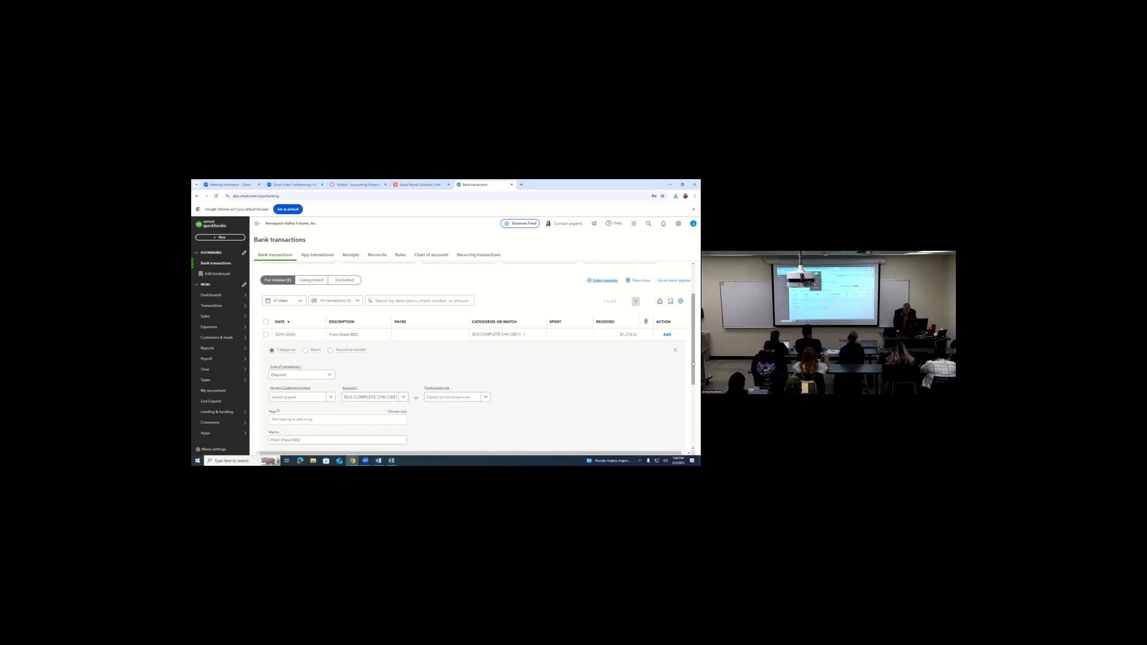
{"action": "left_click_drag", "start_coordinate": [693, 362], "coordinate": [693, 330]}
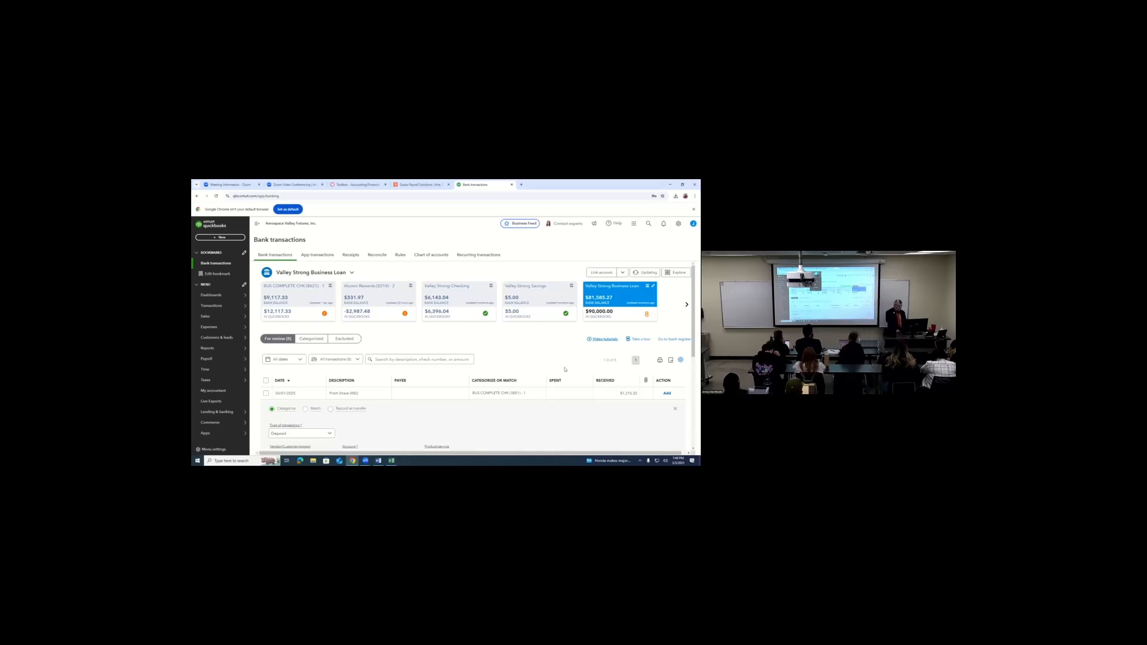
- Show the categorized transactions of the BUS COMPLETE CHK account and look through the first page
{"action": "left_click", "coordinate": [300, 290]}
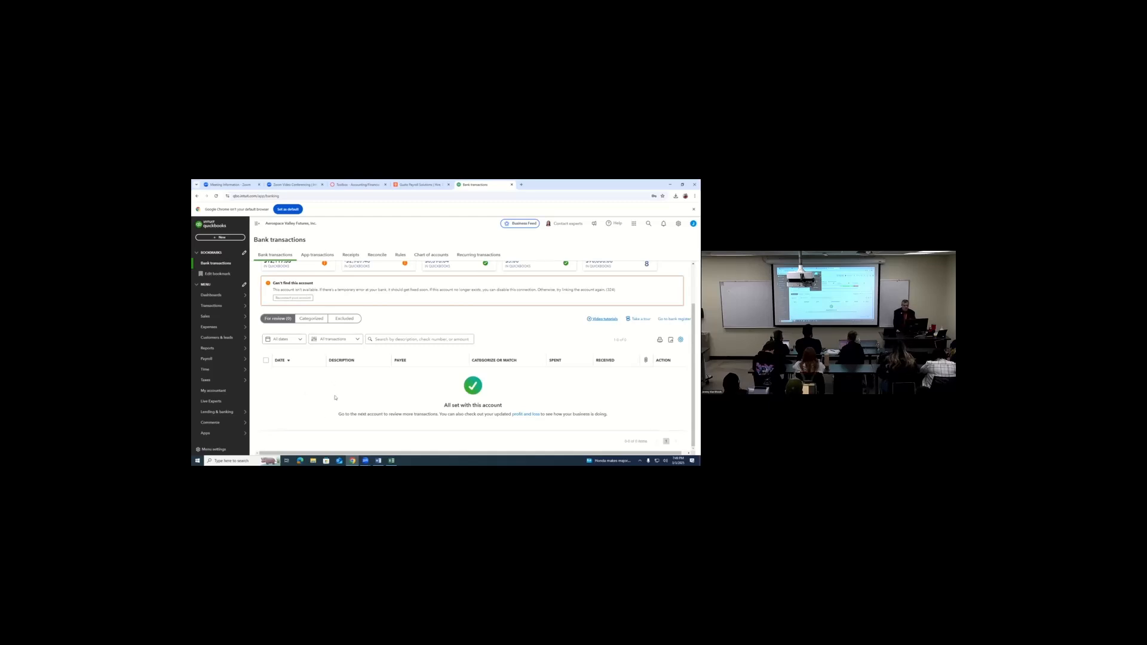
{"action": "left_click", "coordinate": [313, 320]}
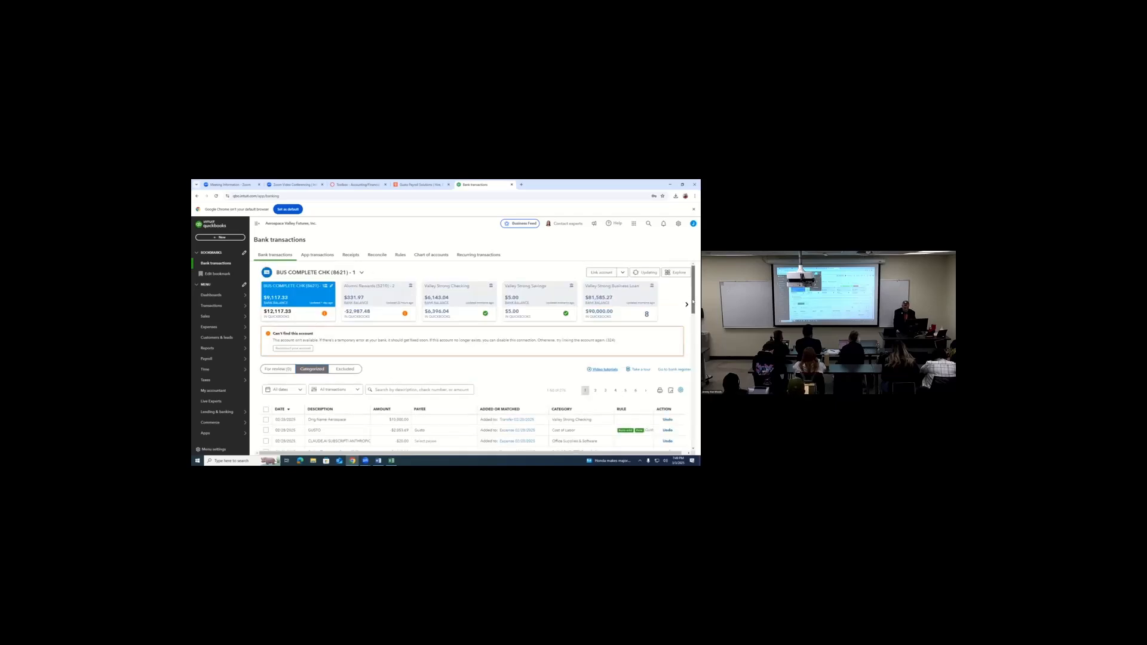
{"action": "left_click_drag", "start_coordinate": [691, 293], "coordinate": [693, 444]}
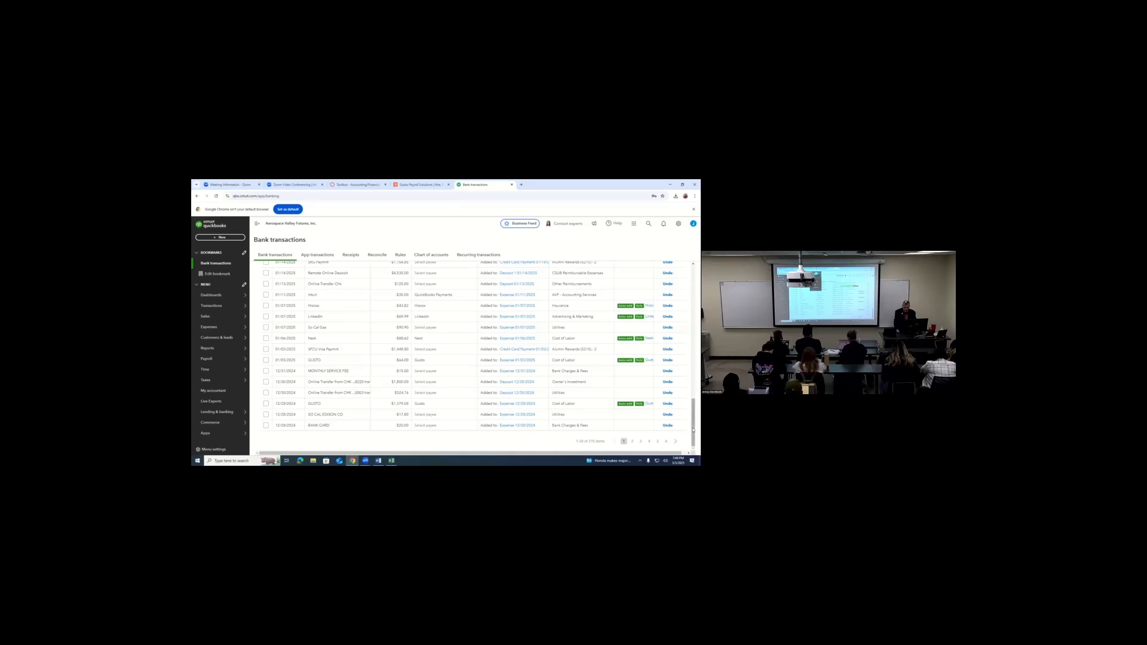
{"action": "left_click_drag", "start_coordinate": [693, 429], "coordinate": [693, 314]}
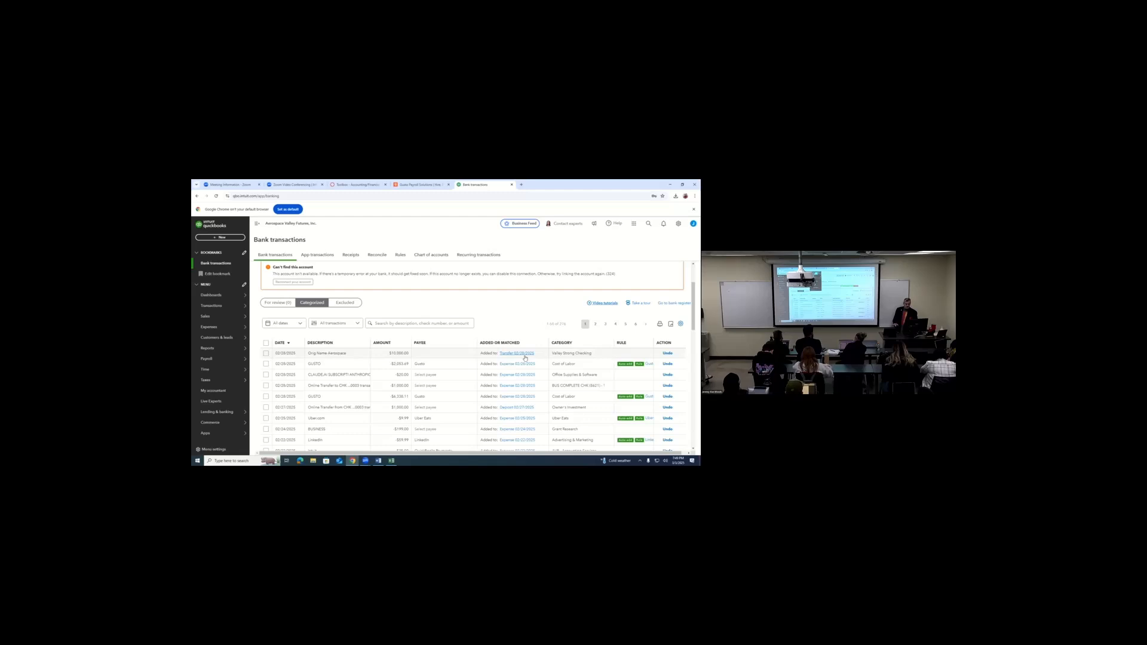
- Try to undo the categorization of the Orig Name Aerospace transaction assigned to Valley Strong Checking
{"action": "left_click", "coordinate": [587, 354]}
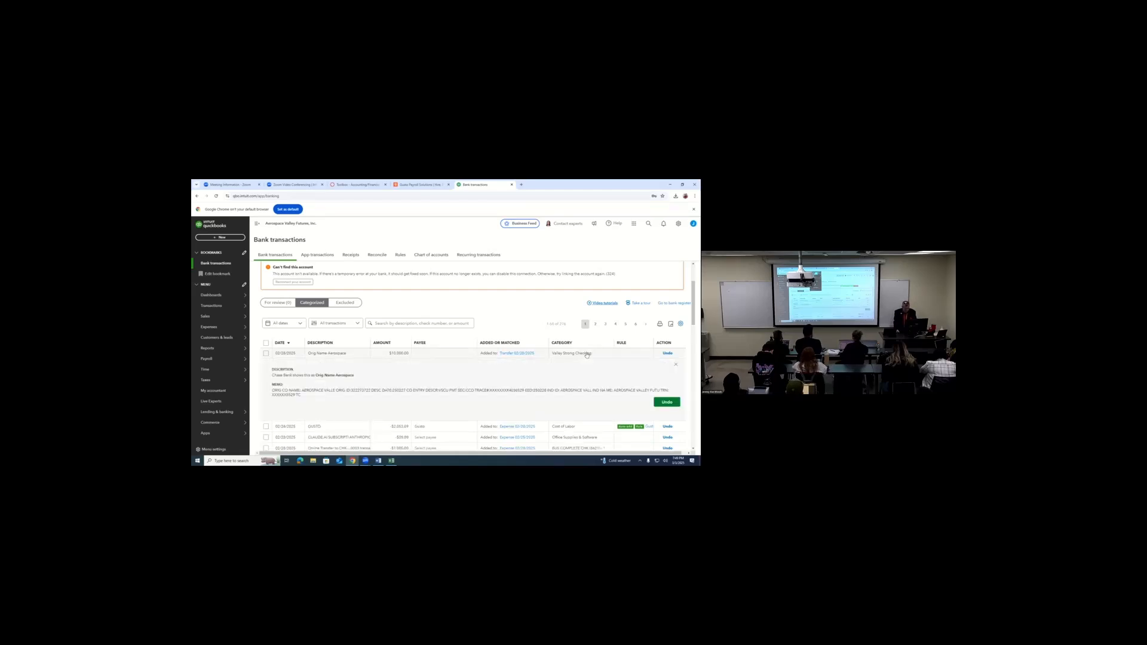
{"action": "left_click", "coordinate": [666, 403]}
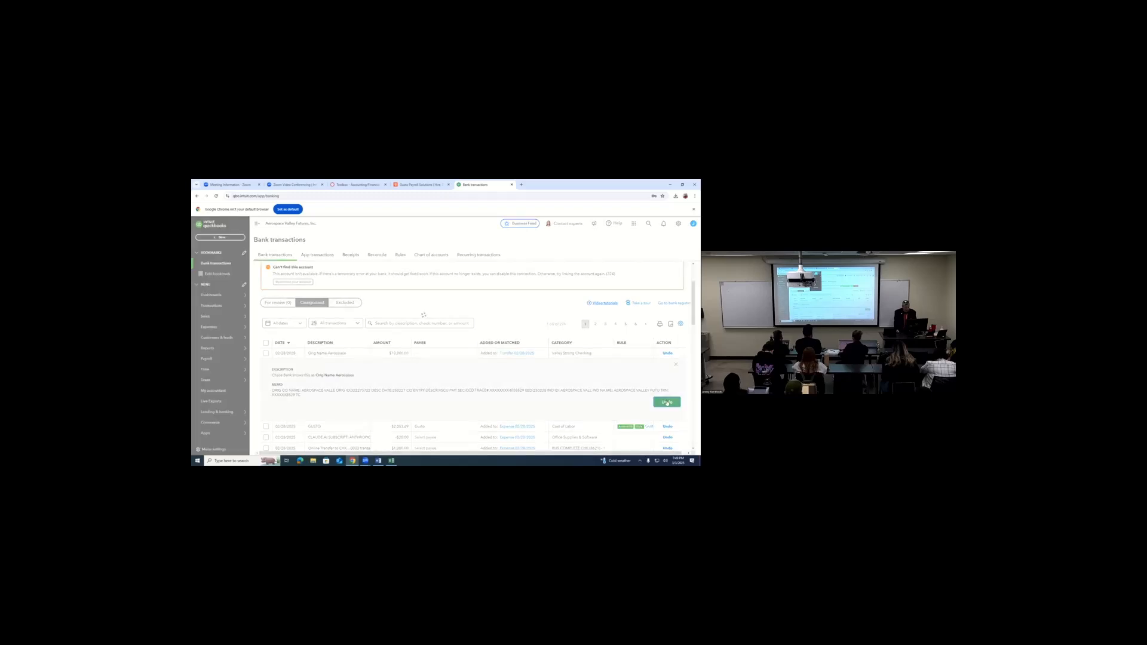
- Check the checking account's transactions for review, and return to its categorized transactions to examine their categories
{"action": "left_click", "coordinate": [267, 303]}
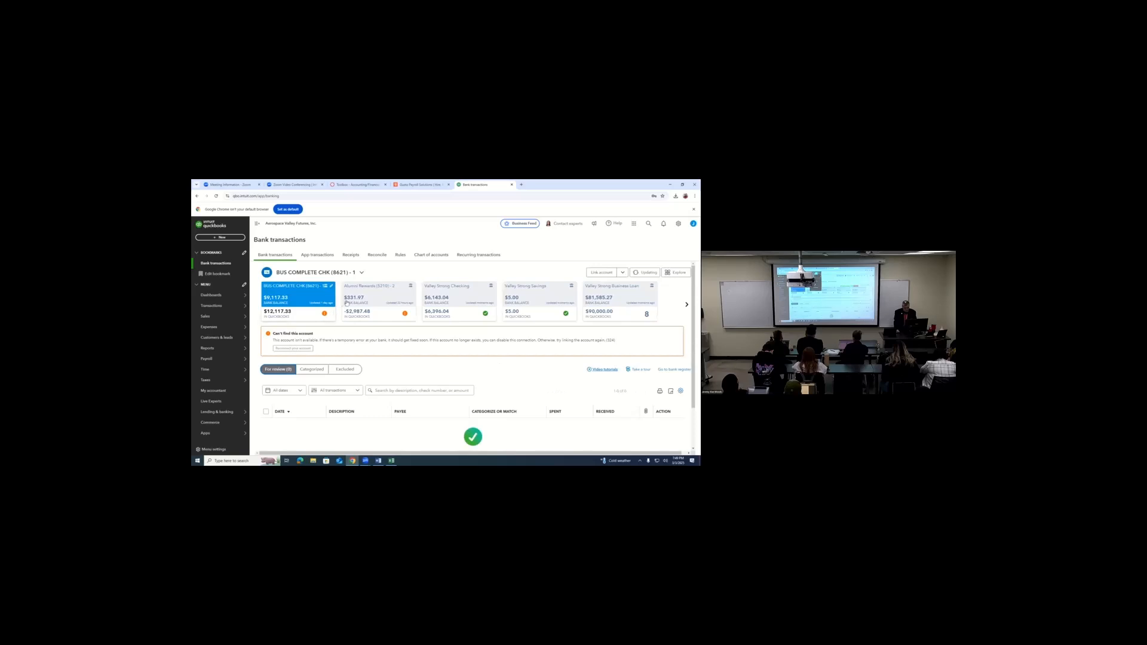
{"action": "left_click", "coordinate": [309, 371]}
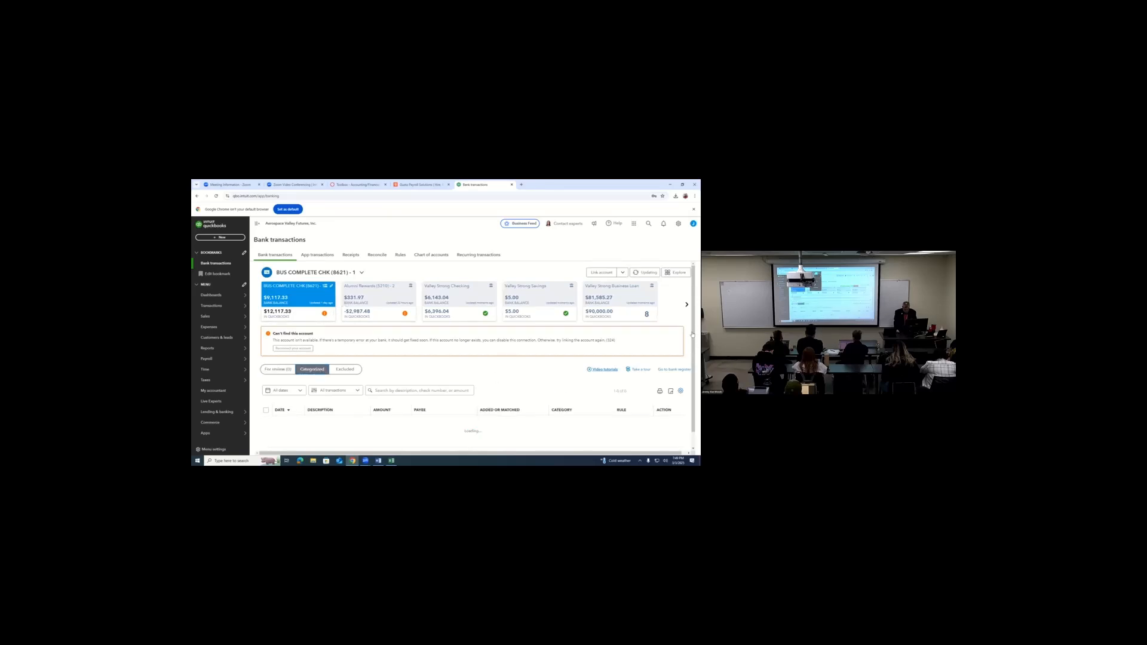
{"action": "scroll", "coordinate": [693, 332], "scroll_direction": "down", "scroll_amount": 3}
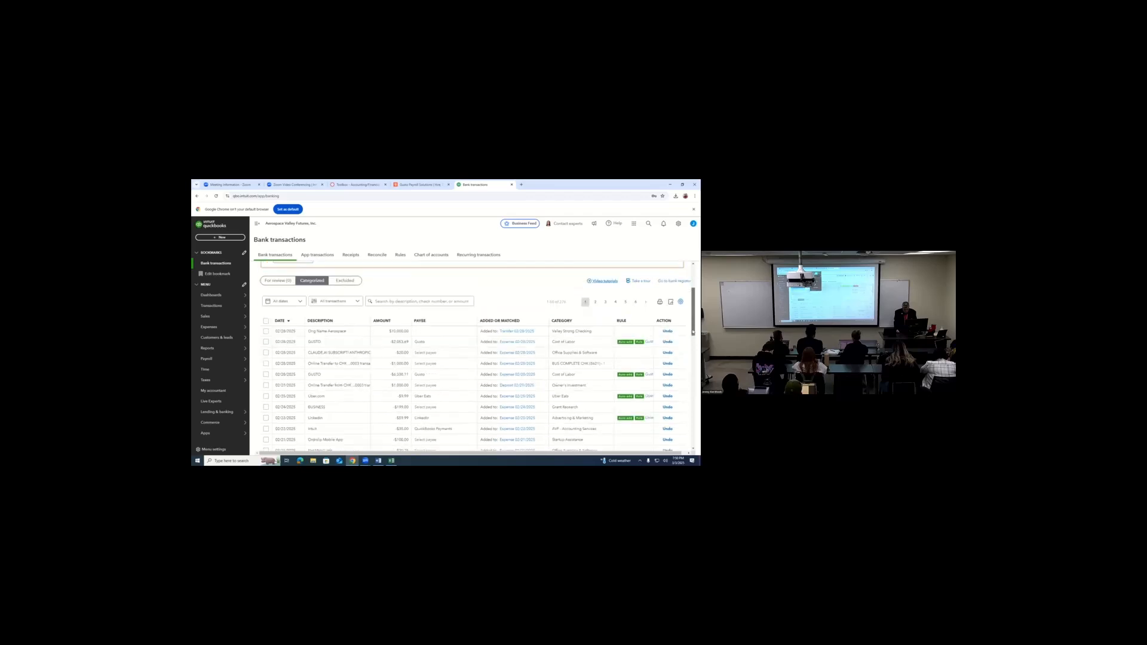
- Check the newest GUSTO transaction's category and payee options, undo its categorization, and show the checking account's transactions for review
{"action": "left_click", "coordinate": [563, 345]}
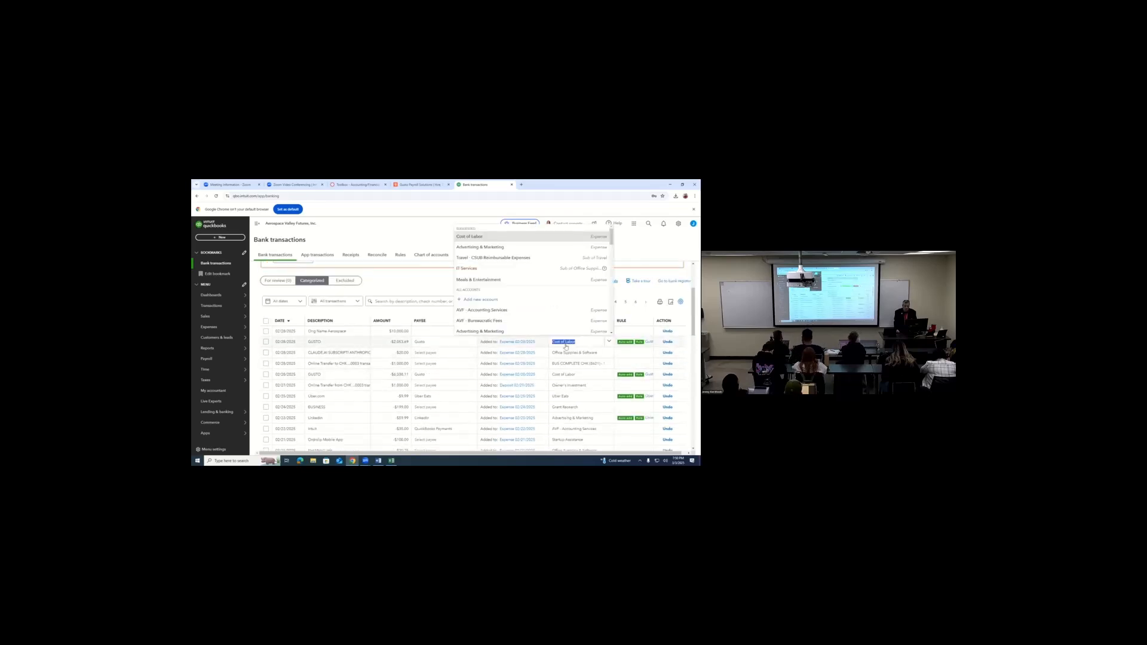
{"action": "left_click", "coordinate": [441, 343]}
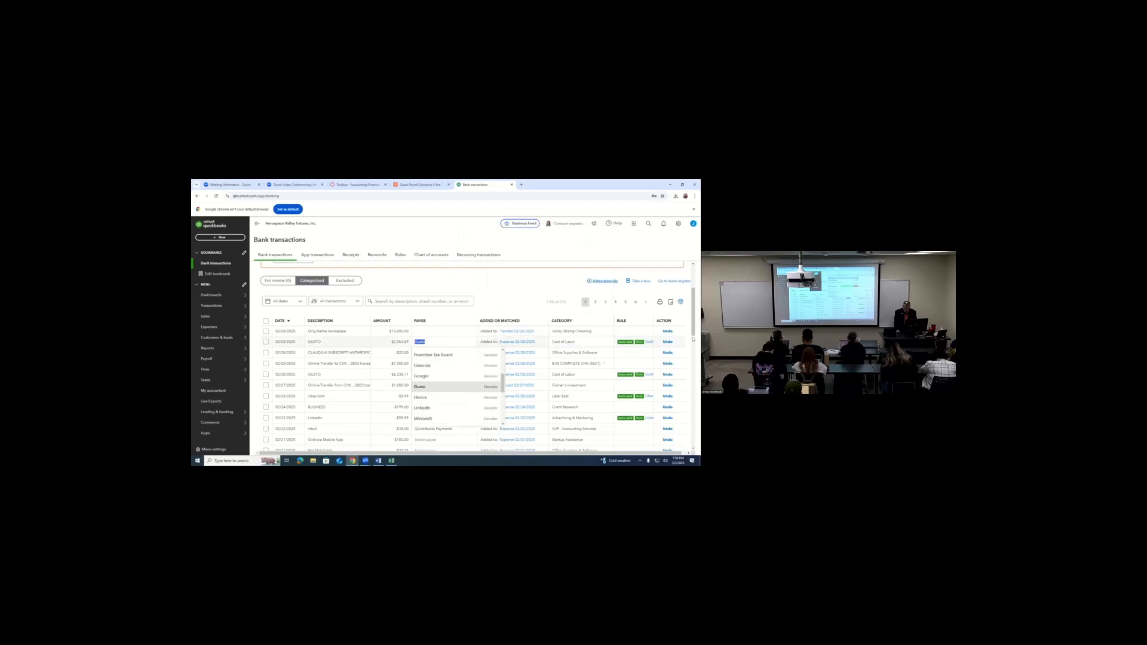
{"action": "left_click", "coordinate": [668, 342]}
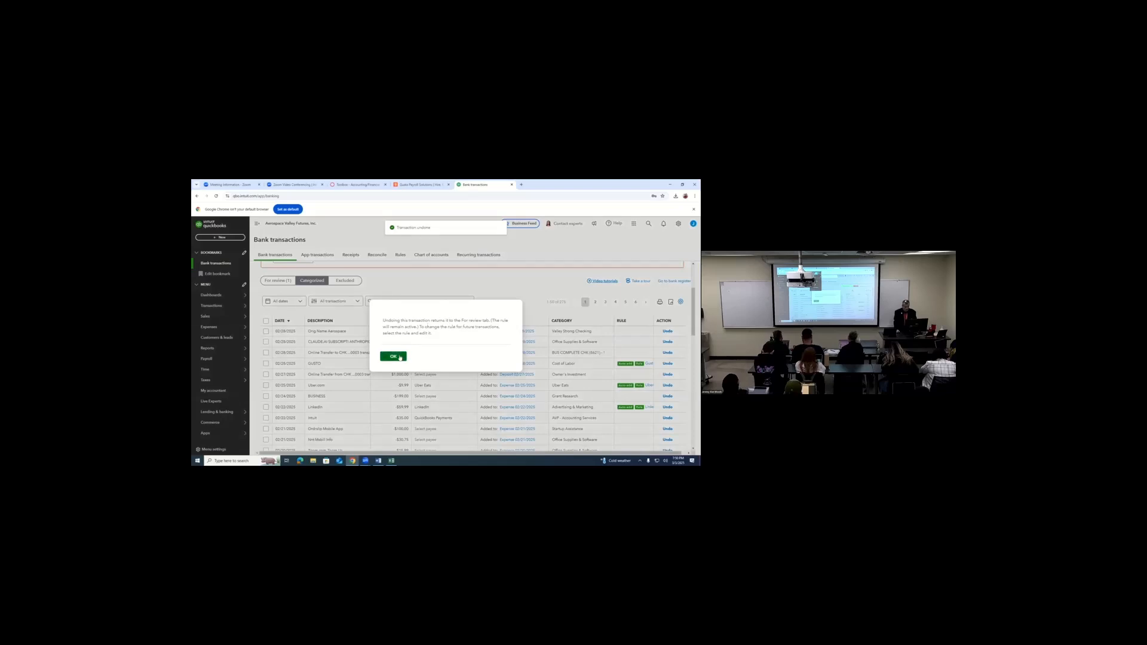
{"action": "left_click", "coordinate": [399, 356]}
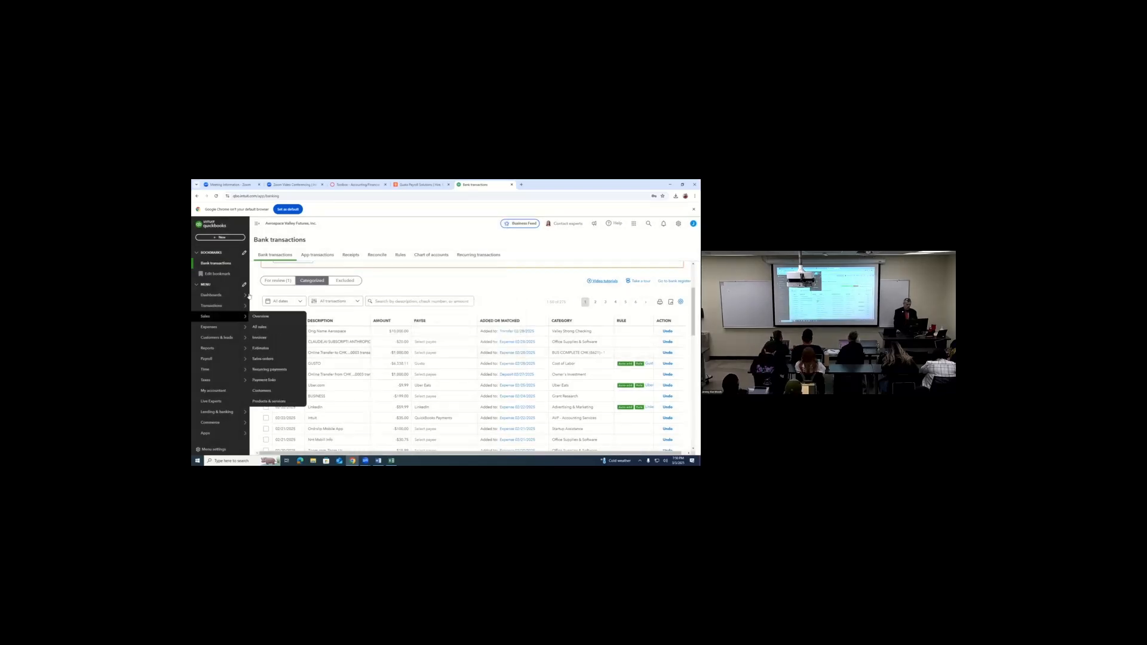
{"action": "left_click", "coordinate": [277, 280]}
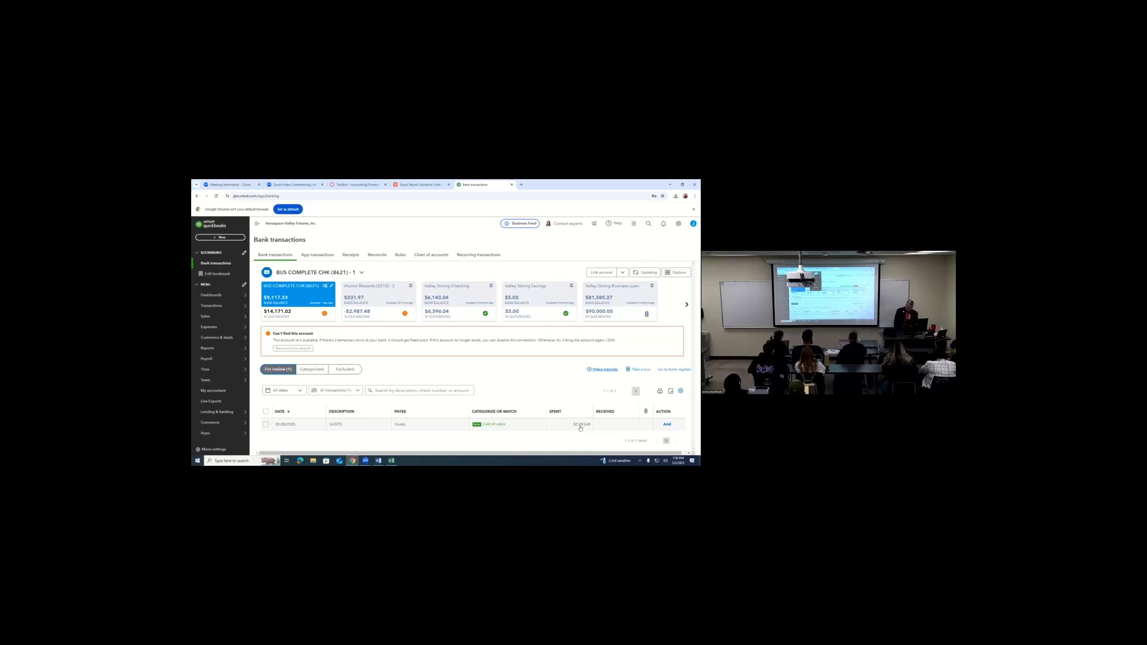
- Expand the GUSTO transaction awaiting review and examine its details and the account choices for its category
{"action": "left_click", "coordinate": [500, 425]}
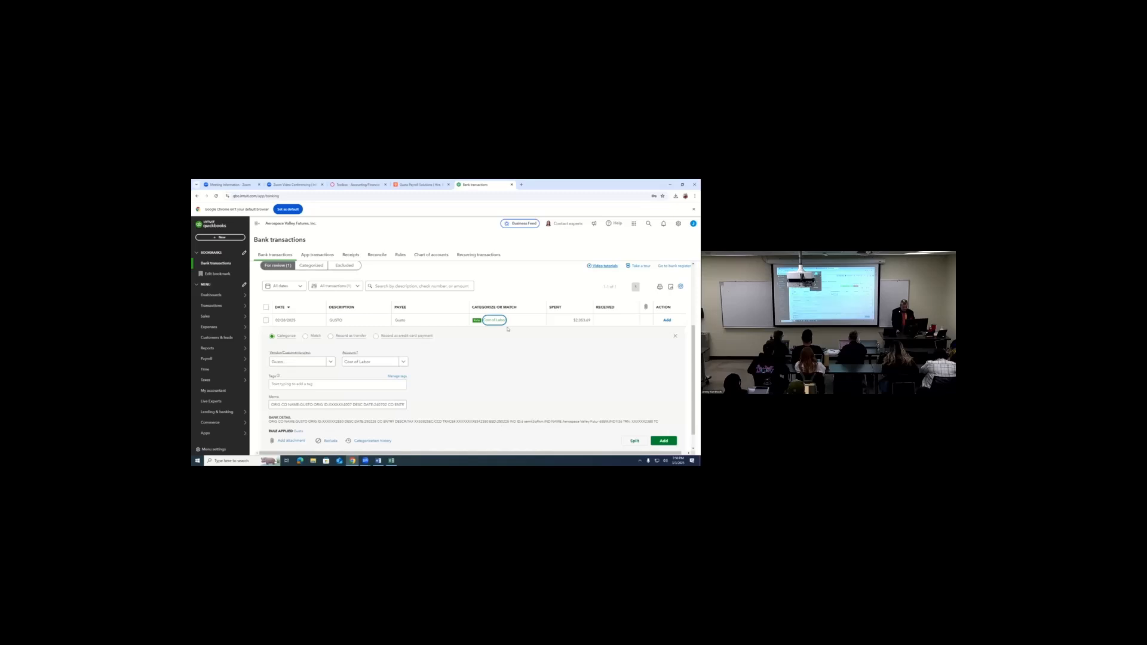
{"action": "left_click", "coordinate": [402, 362]}
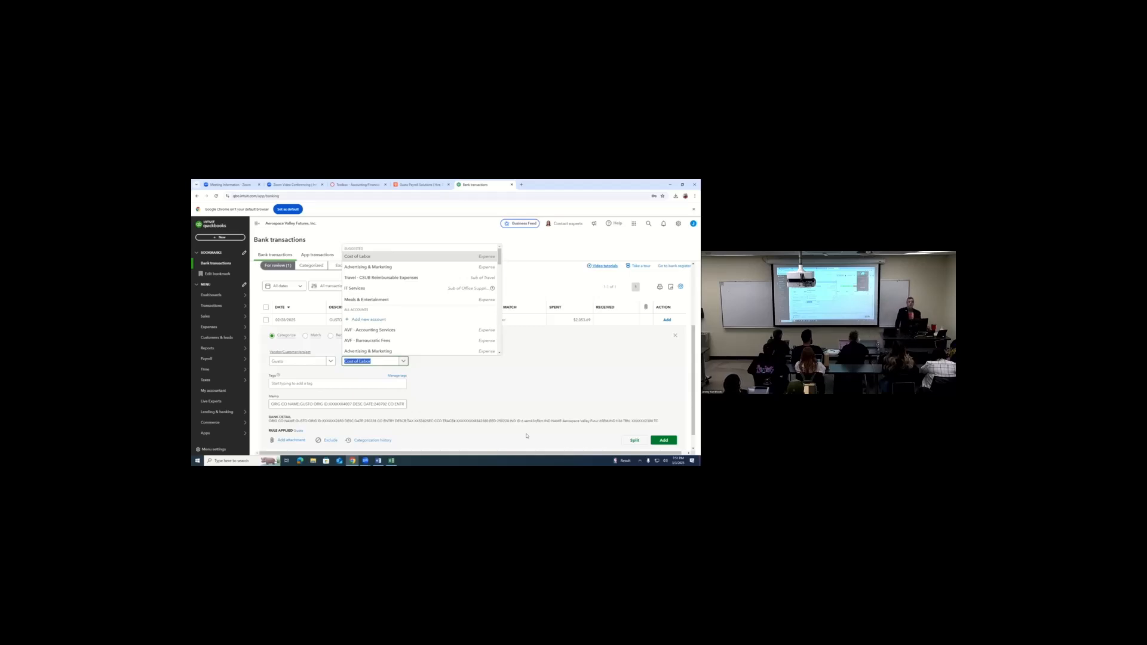
{"action": "mouse_move", "coordinate": [233, 181]}
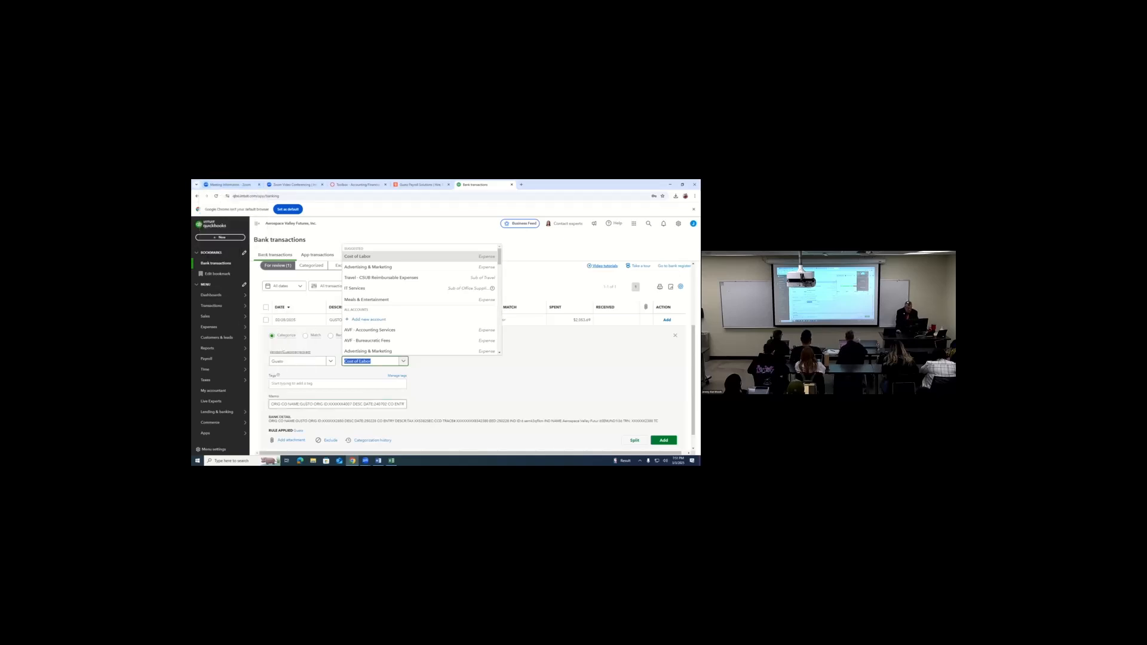
{"action": "left_click", "coordinate": [453, 406]}
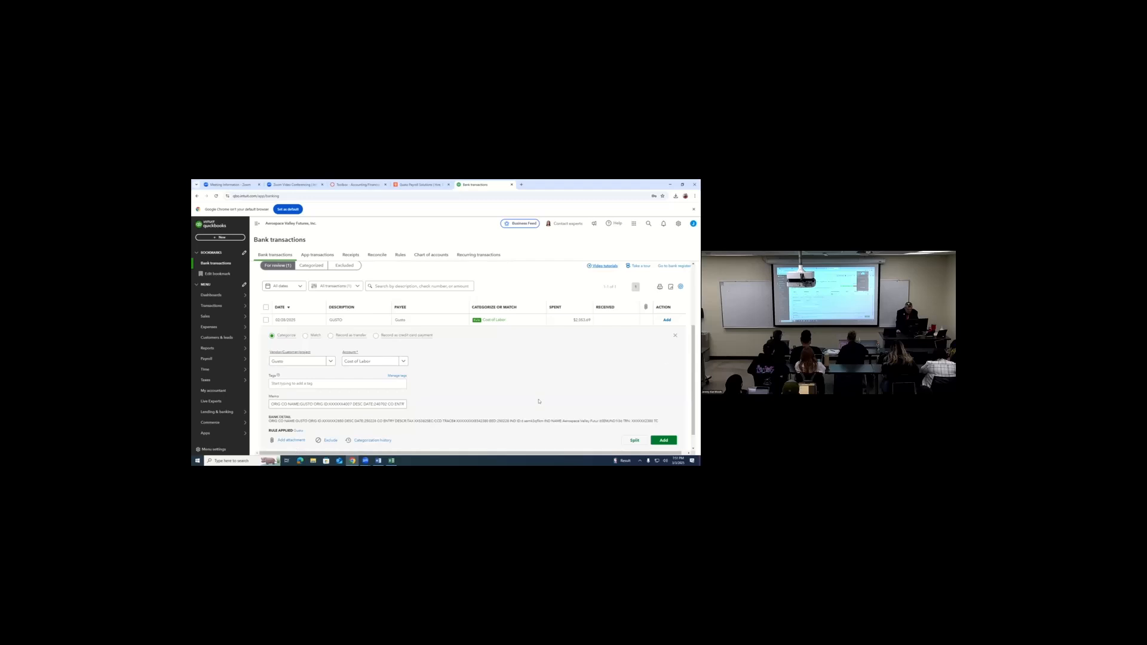
- Open the Gusto rule applied to the transaction, examine its conditions and assignments, and leave it without saving
{"action": "left_click", "coordinate": [298, 431]}
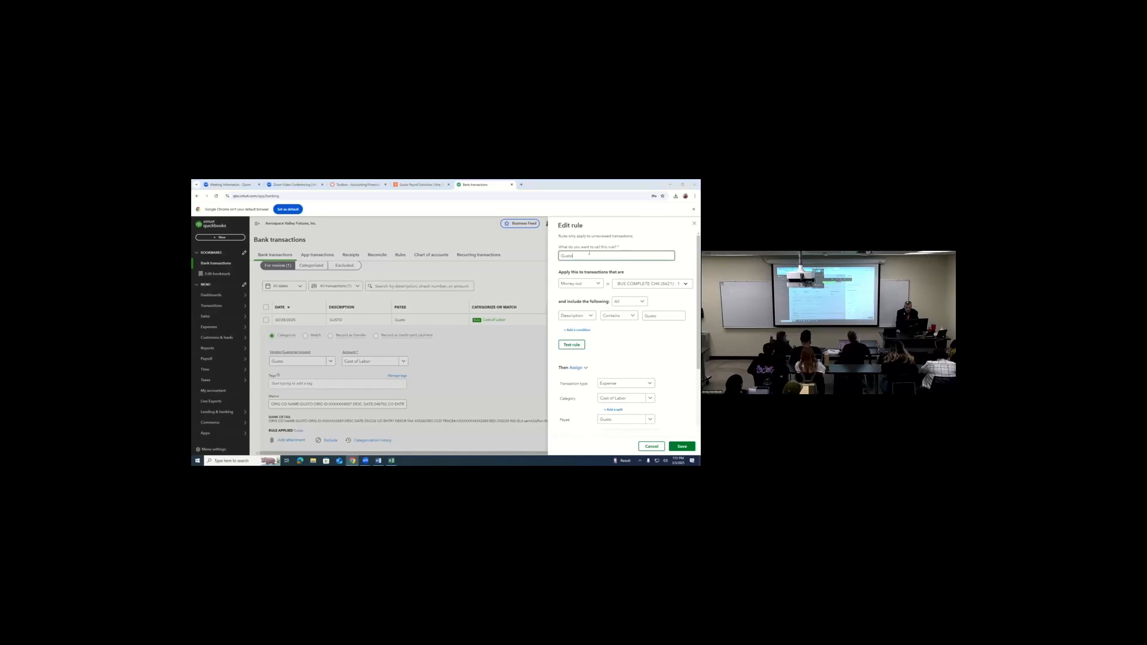
{"action": "left_click", "coordinate": [569, 288]}
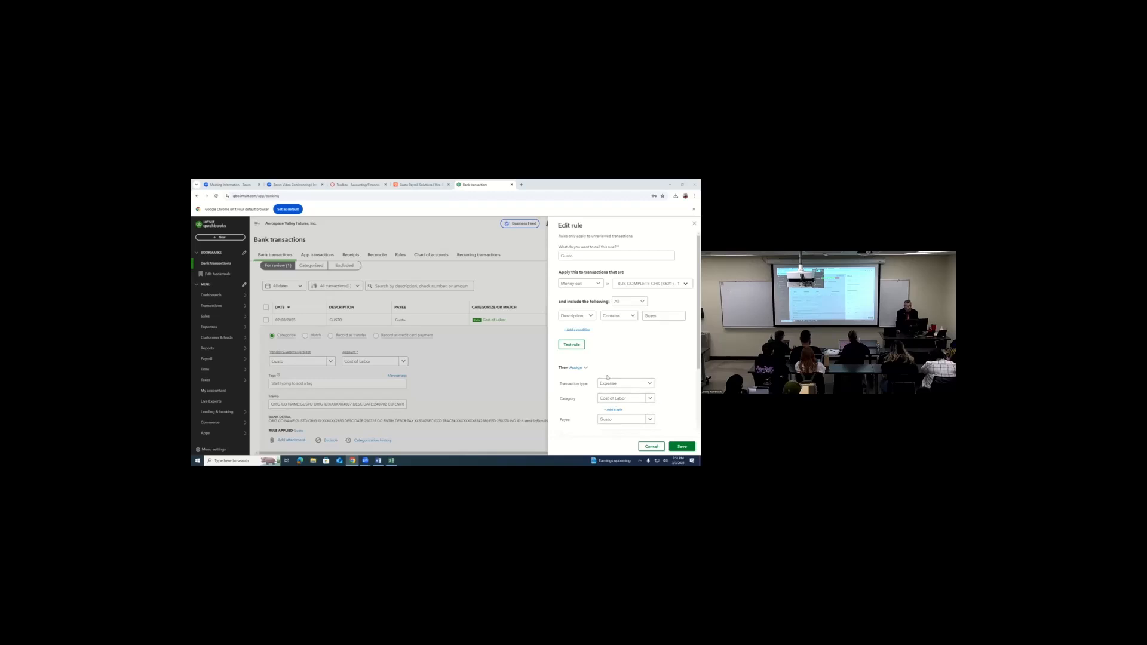
{"action": "left_click", "coordinate": [651, 447]}
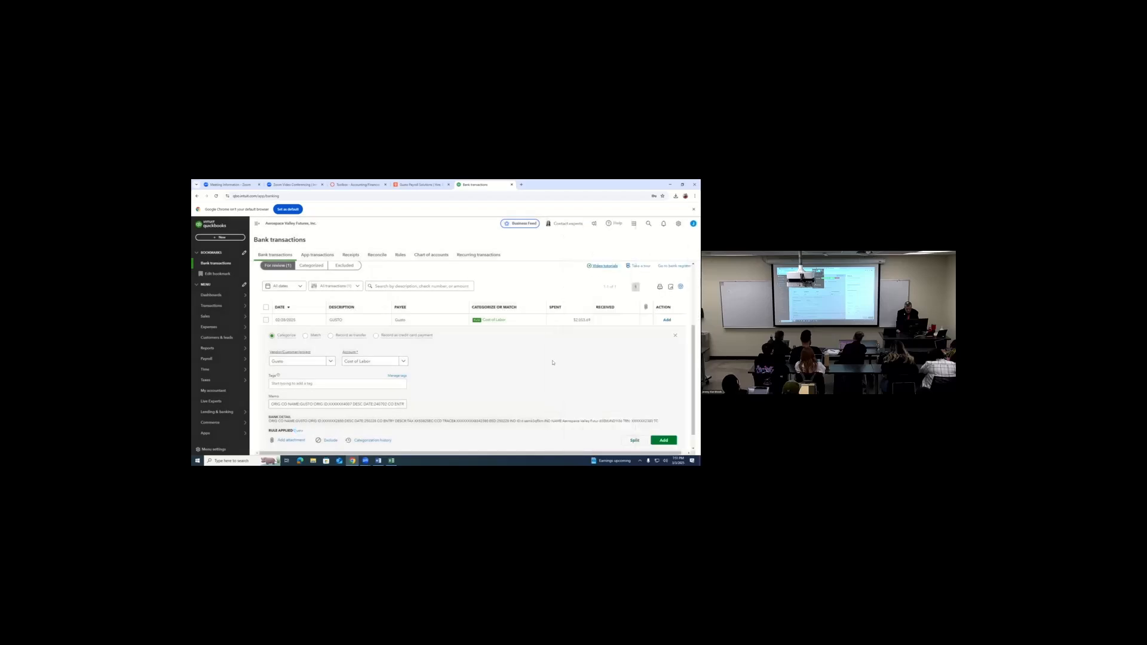
- Add the GUSTO transaction back under Cost of Labor and look through the account's categorized transactions
{"action": "left_click", "coordinate": [668, 320]}
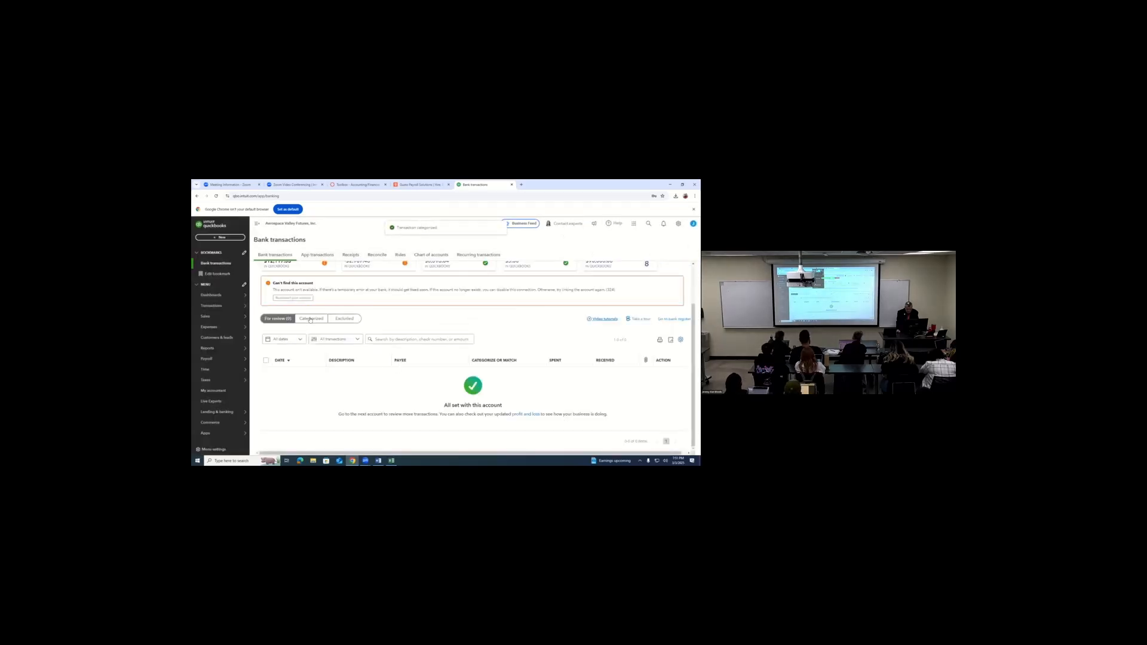
{"action": "left_click", "coordinate": [310, 319]}
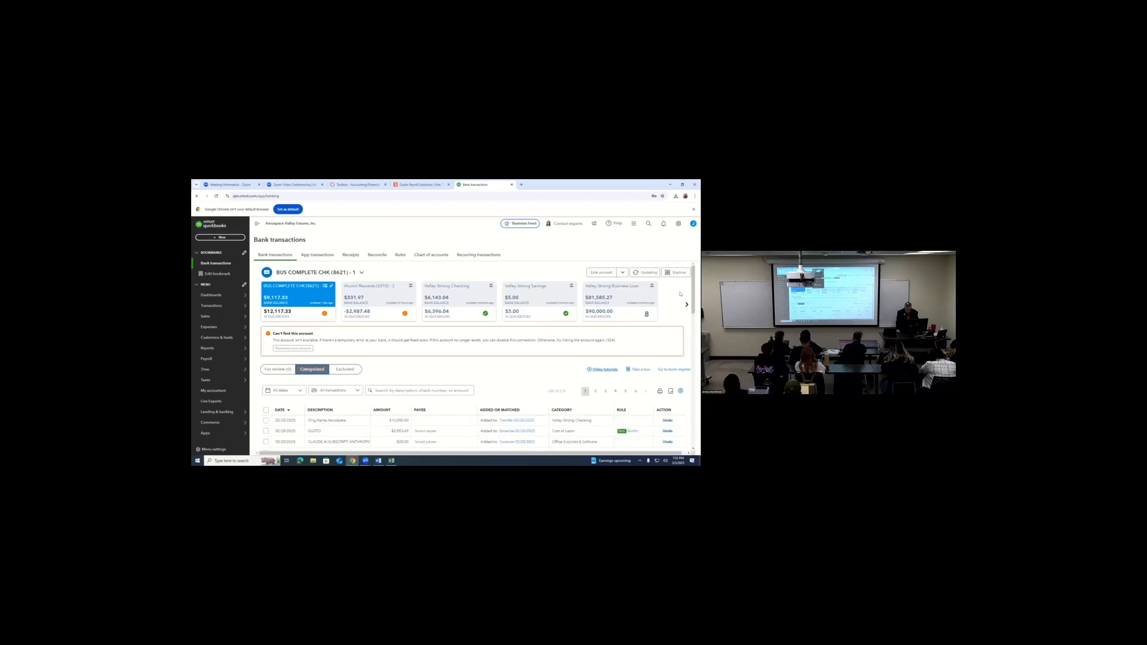
{"action": "left_click_drag", "start_coordinate": [693, 290], "coordinate": [693, 319]}
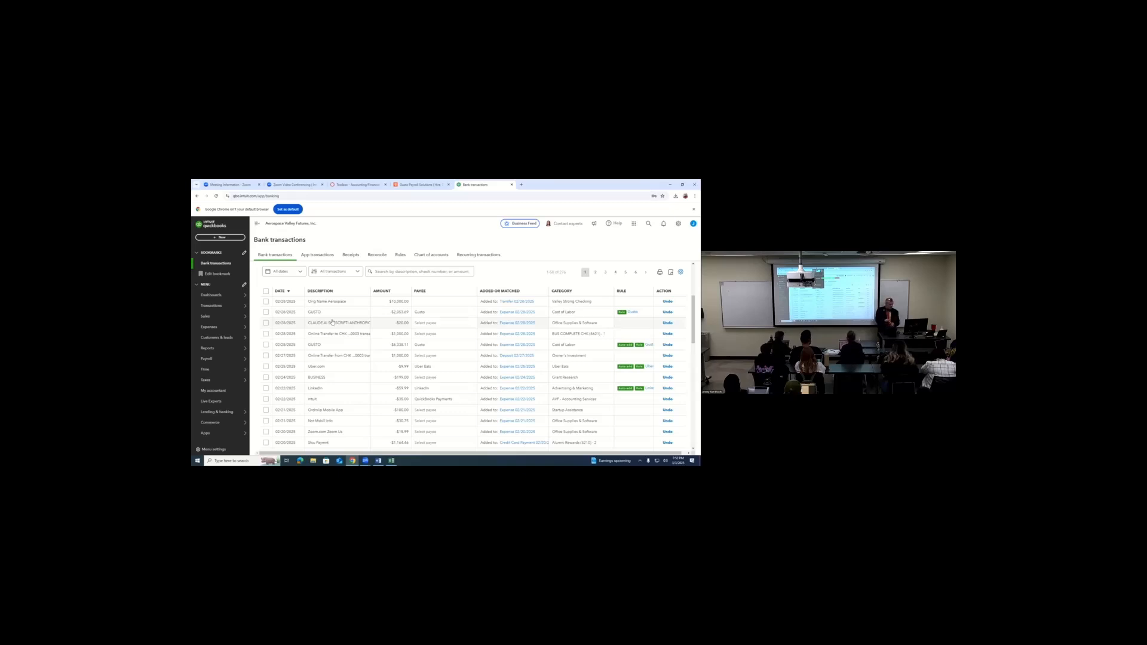
- Undo the Office Supplies & Software categorization of the CLAUDE.AI subscription transaction and show it among the transactions for review
{"action": "left_click", "coordinate": [586, 324]}
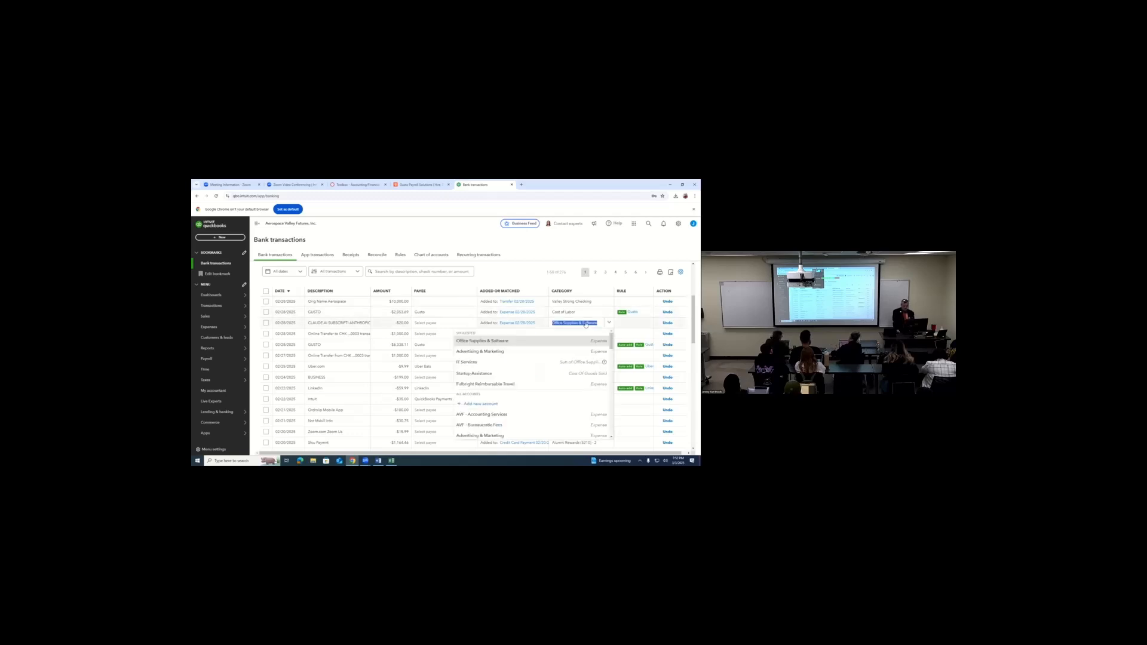
{"action": "left_click", "coordinate": [666, 324]}
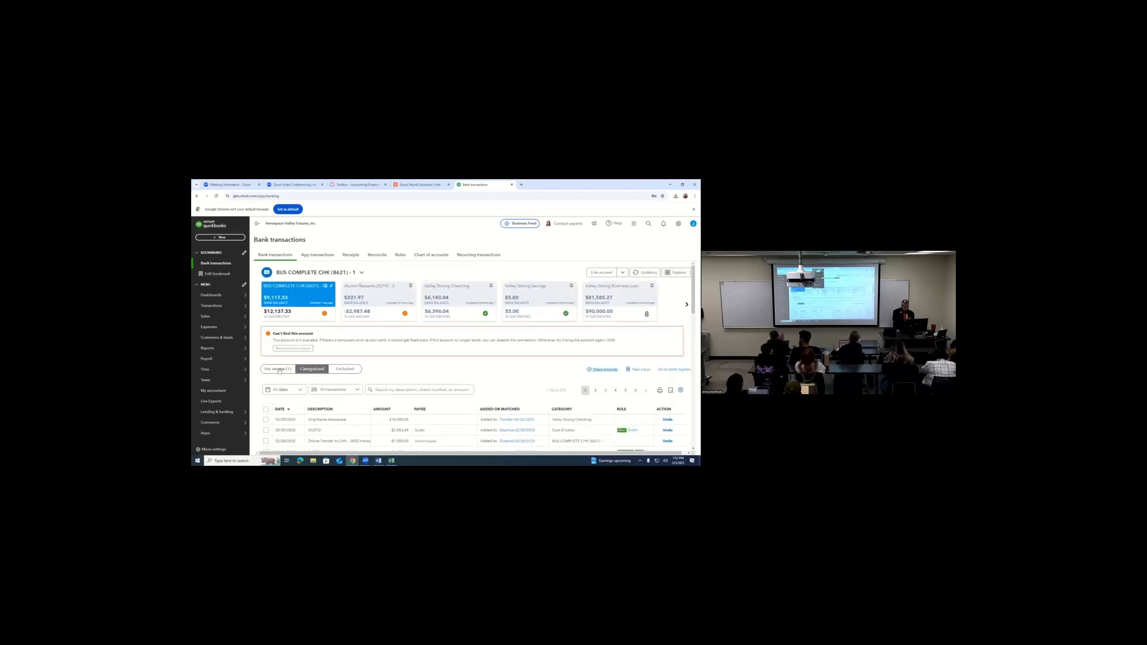
{"action": "left_click", "coordinate": [278, 371]}
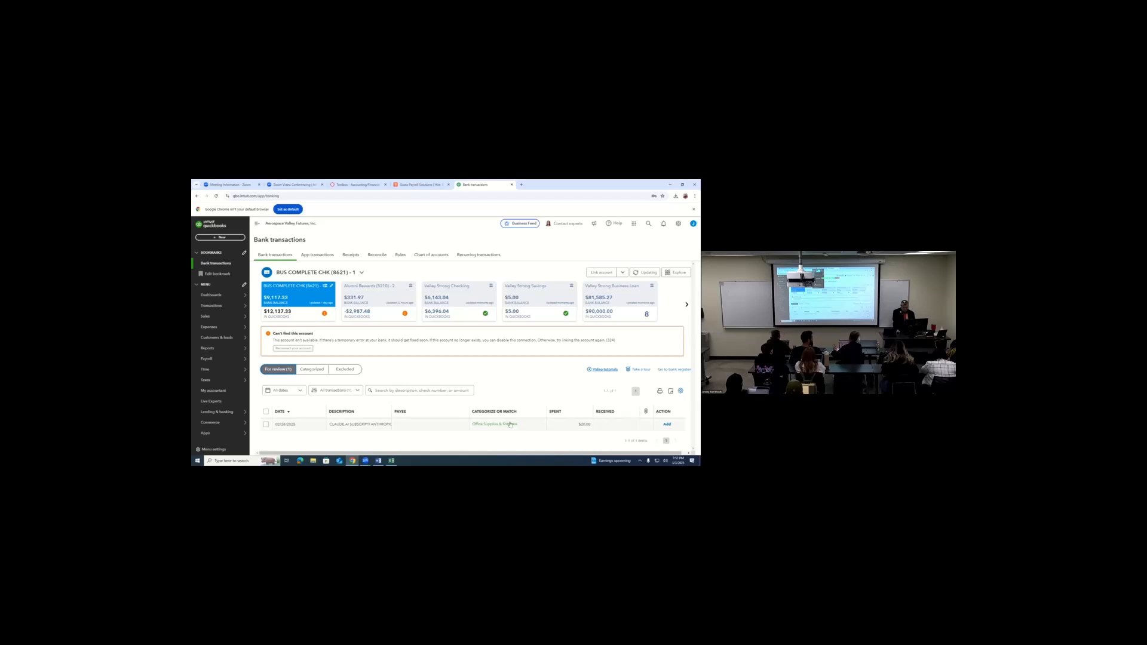
- Create and save a rule named Claude from the CLAUDE.AI transaction, keeping its description condition and the Office Supplies & Software category
{"action": "left_click", "coordinate": [541, 425]}
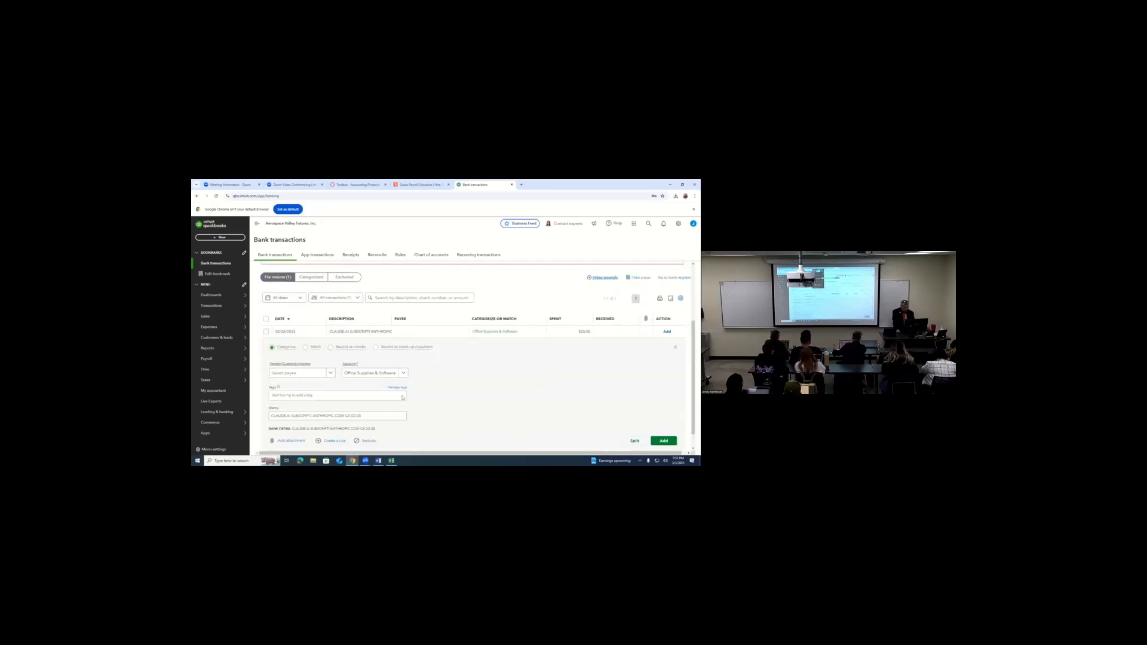
{"action": "left_click", "coordinate": [334, 441]}
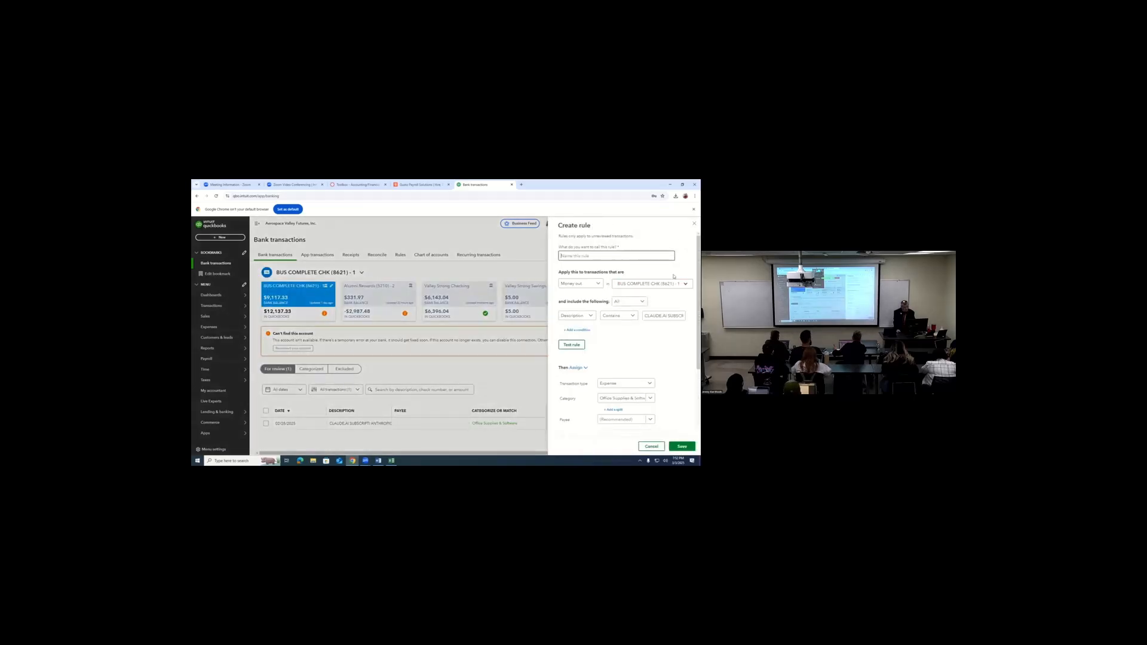
{"action": "type", "text": "Claud"}
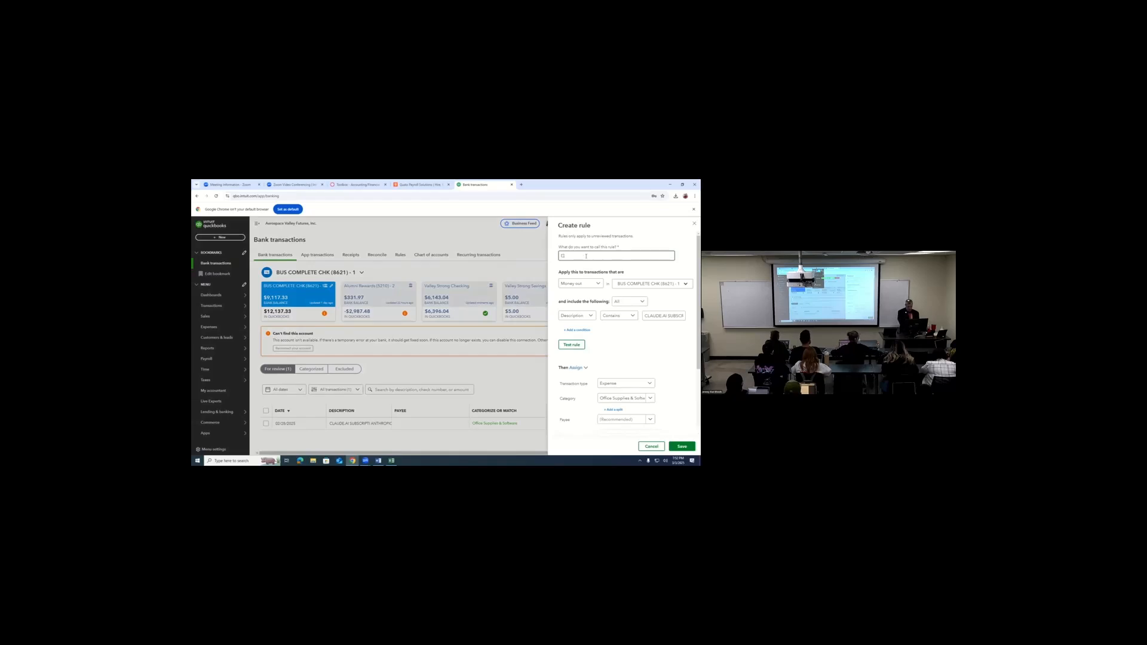
{"action": "type", "text": "aude"}
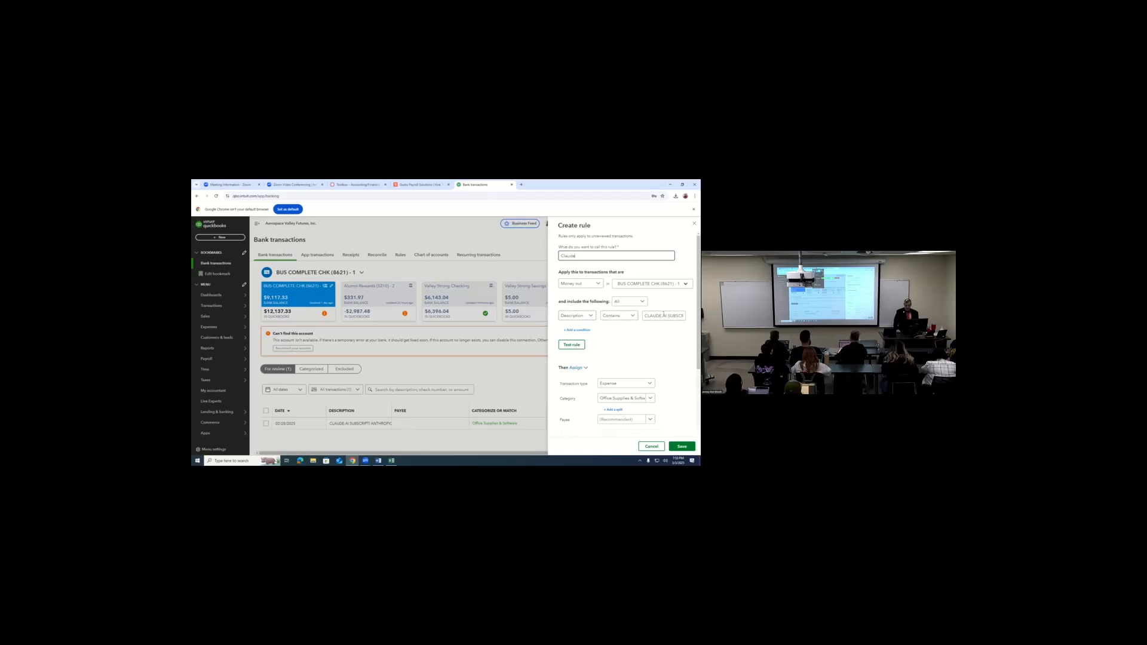
{"action": "left_click", "coordinate": [667, 315]}
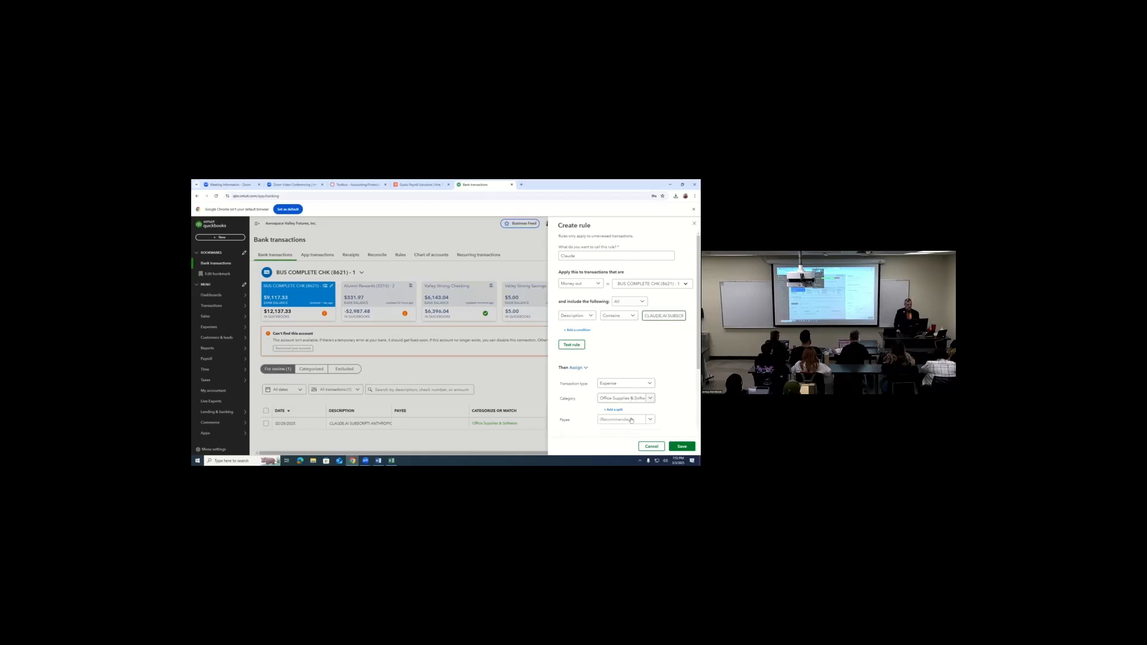
{"action": "left_click", "coordinate": [691, 447]}
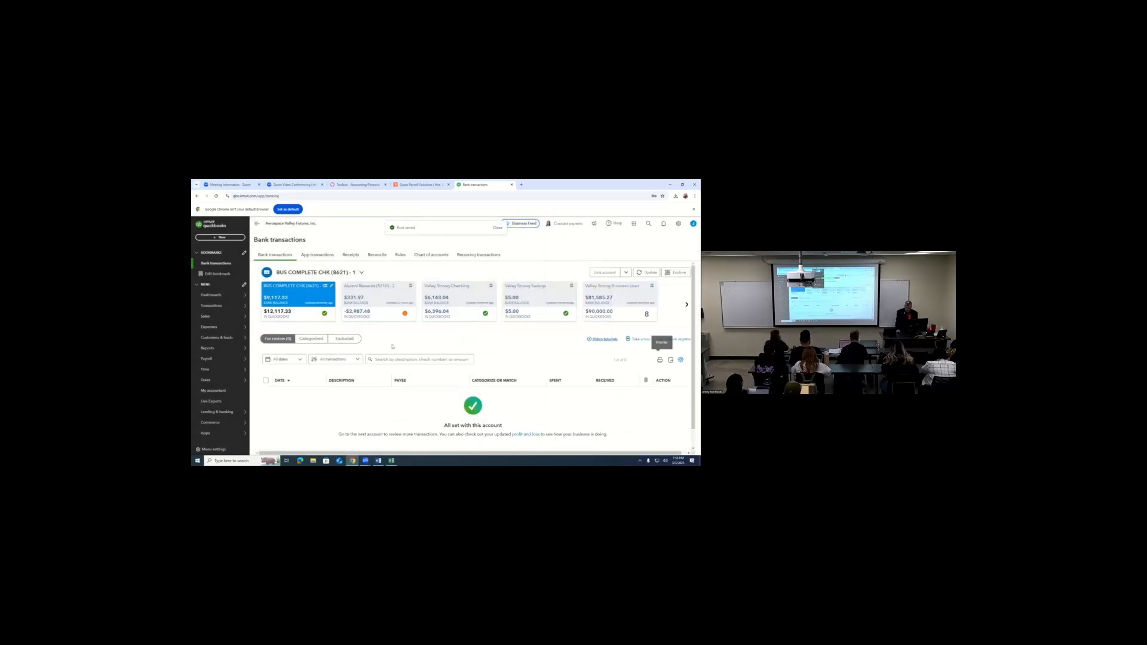
- Undo the categorization of the 02/21/2025 Mobill Info transaction and show it among the transactions for review
{"action": "left_click", "coordinate": [316, 339]}
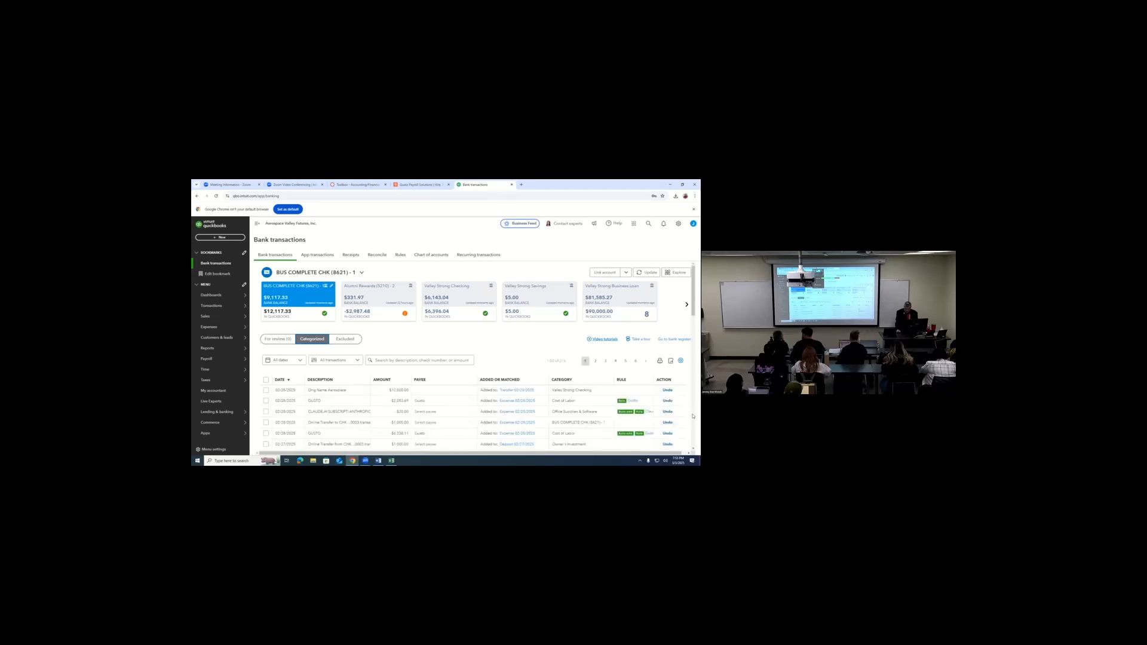
{"action": "scroll", "coordinate": [692, 416], "scroll_direction": "down", "scroll_amount": 5}
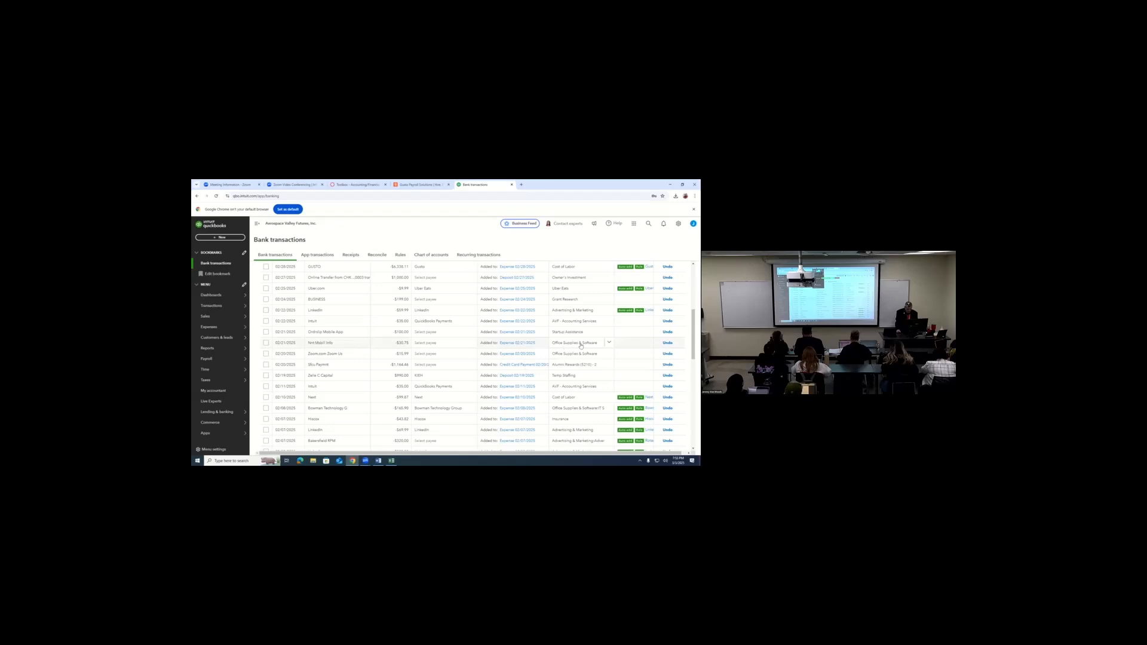
{"action": "left_click", "coordinate": [667, 344]}
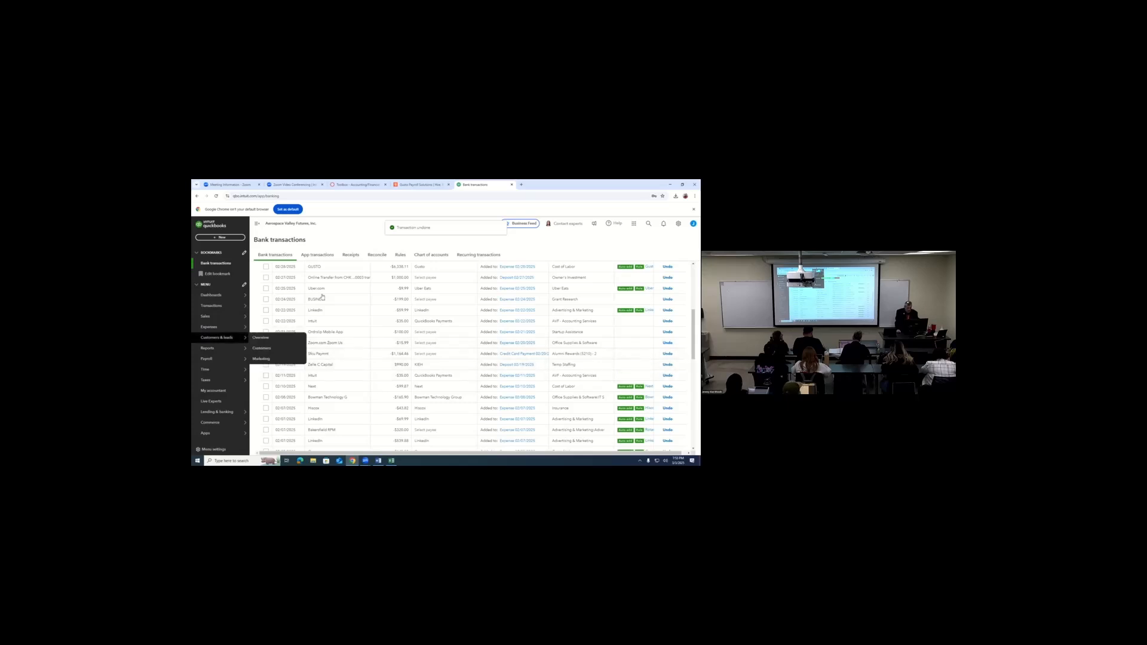
{"action": "left_click_drag", "start_coordinate": [693, 344], "coordinate": [693, 297]}
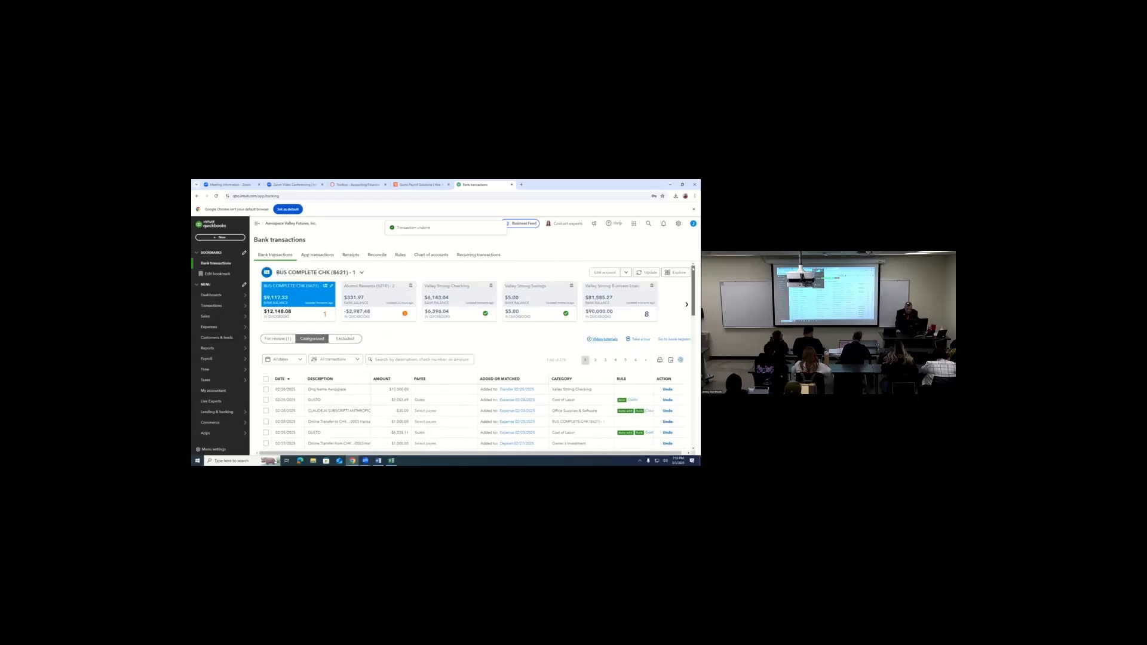
{"action": "left_click", "coordinate": [276, 339]}
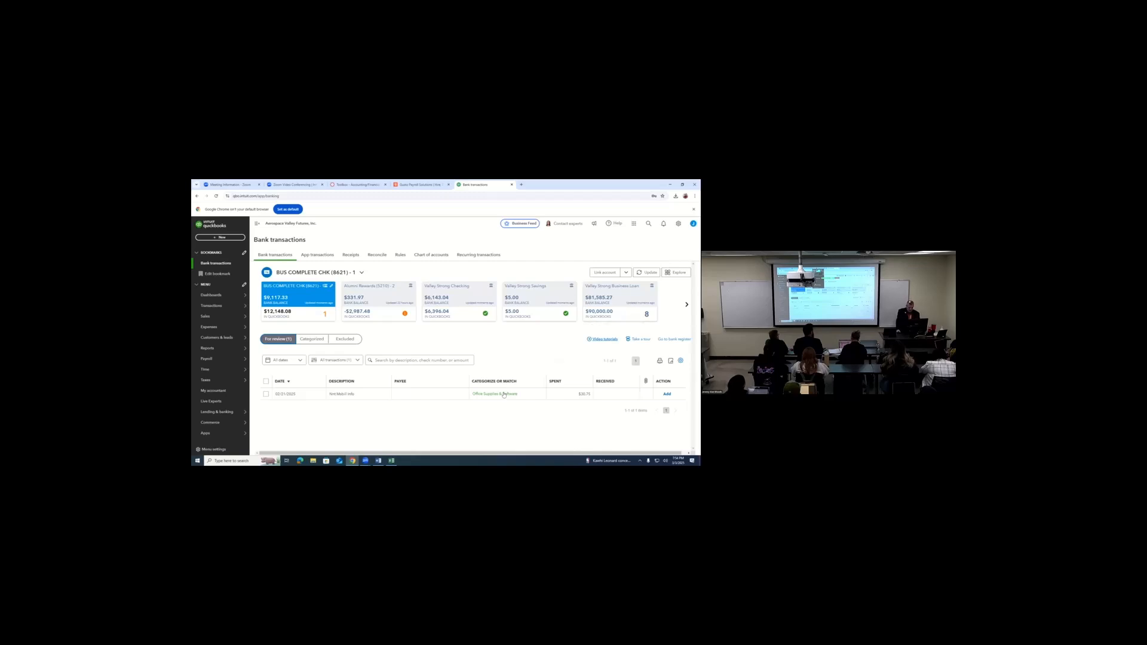
- Expand the Mobill Info transaction, start a new rule from it, and enter a name for the rule
{"action": "left_click", "coordinate": [526, 395]}
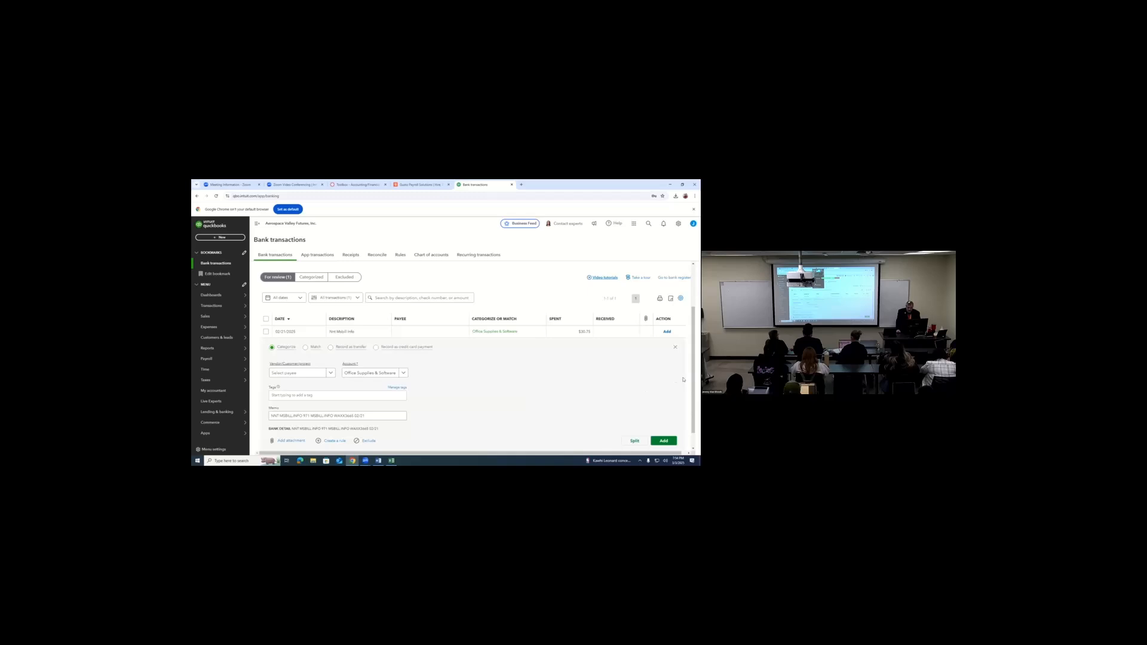
{"action": "scroll", "coordinate": [692, 402], "scroll_direction": "down", "scroll_amount": 1}
{"action": "scroll", "coordinate": [693, 401], "scroll_direction": "down", "scroll_amount": 1}
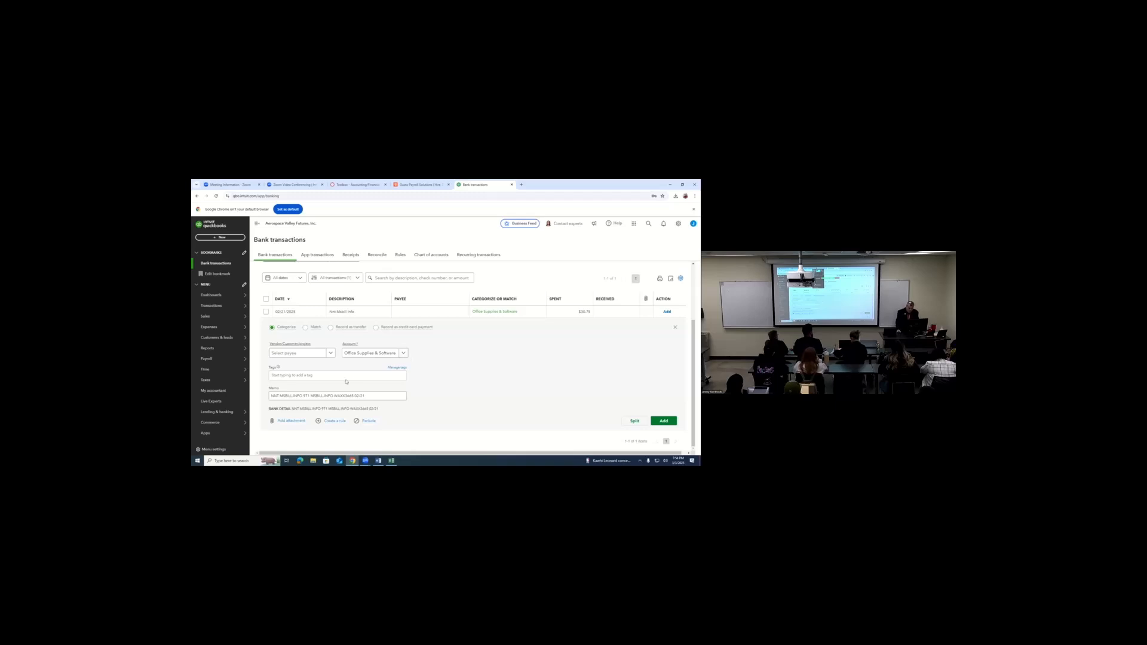
{"action": "left_click", "coordinate": [338, 423]}
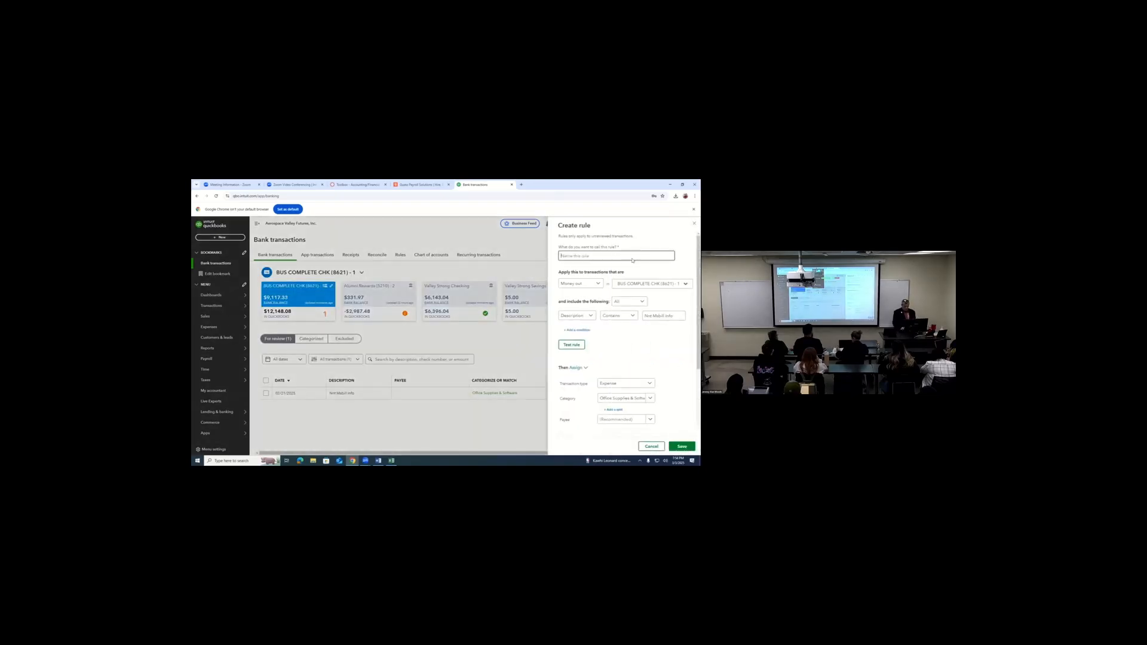
{"action": "type", "text": "O"}
{"action": "type", "text": "ig"}
{"action": "type", "text": "s"}
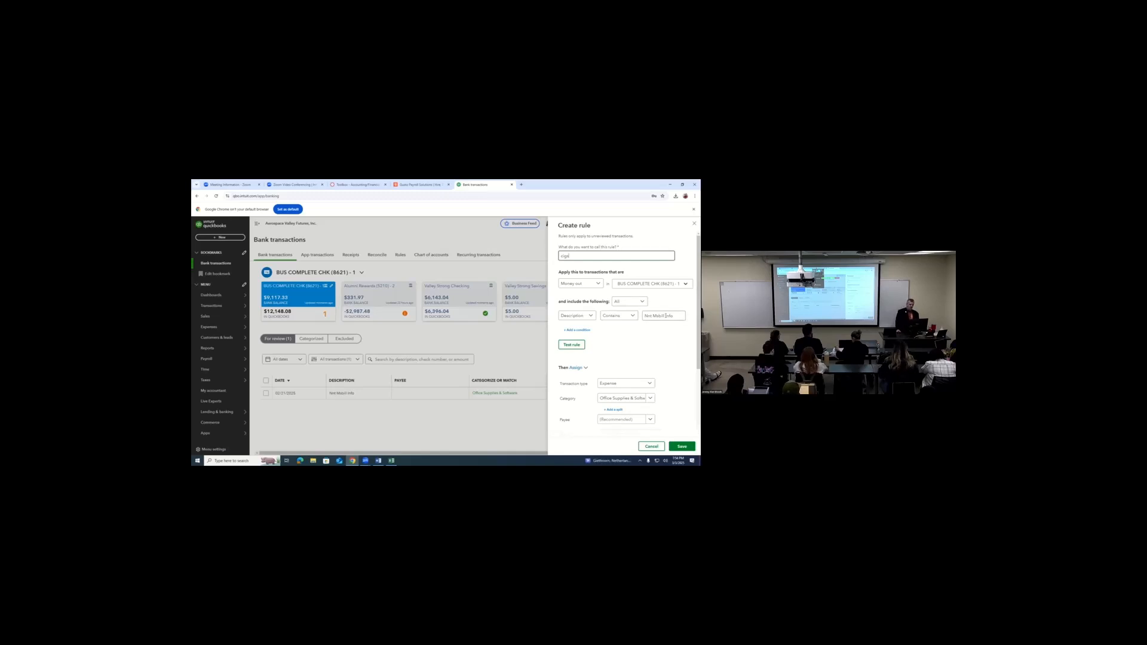
- Add a second condition to the new rule, amount is greater than 100, and close the rule without saving
{"action": "left_click", "coordinate": [580, 330]}
{"action": "left_click", "coordinate": [574, 330]}
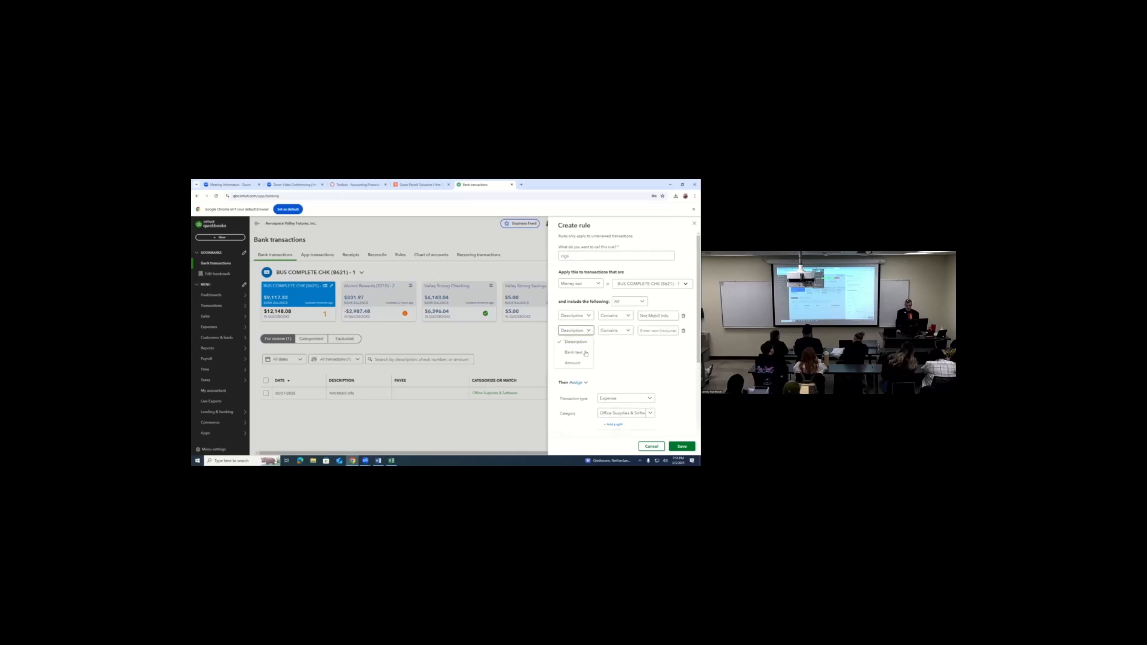
{"action": "left_click", "coordinate": [572, 363]}
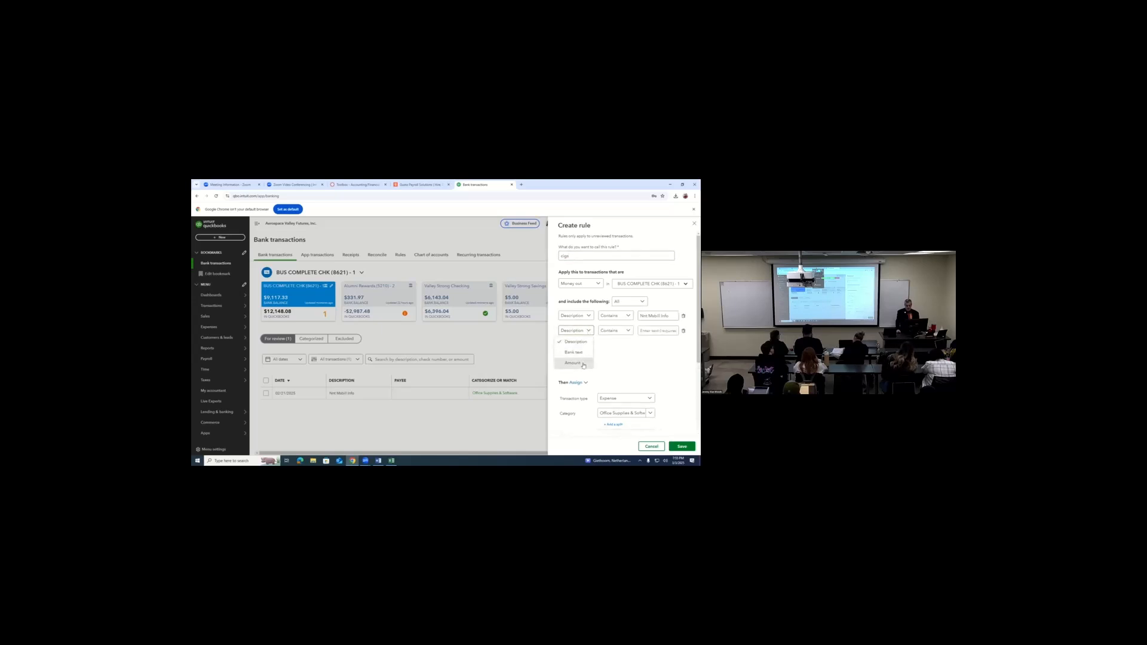
{"action": "left_click", "coordinate": [626, 333]}
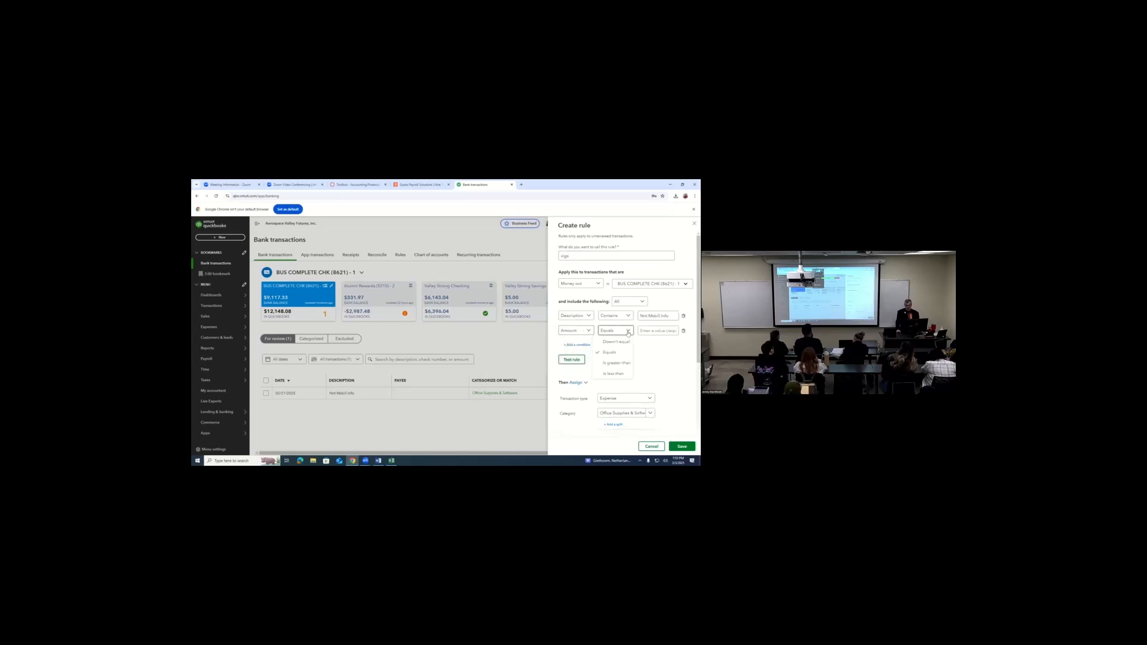
{"action": "left_click", "coordinate": [616, 363]}
{"action": "left_click", "coordinate": [658, 331]}
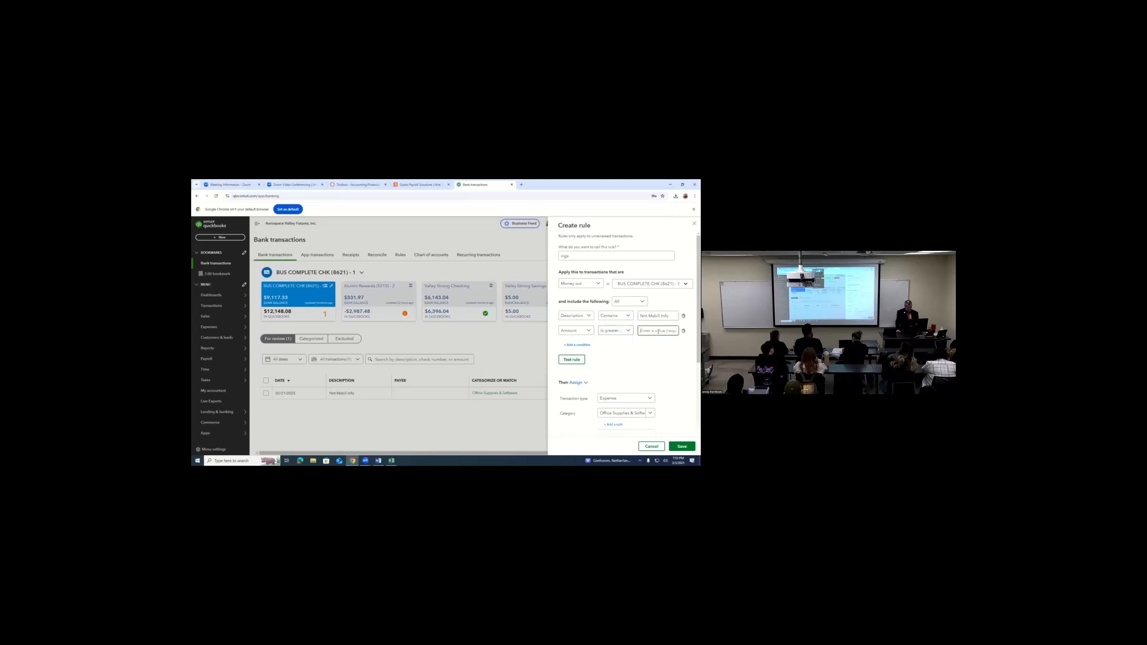
{"action": "type", "text": "100"}
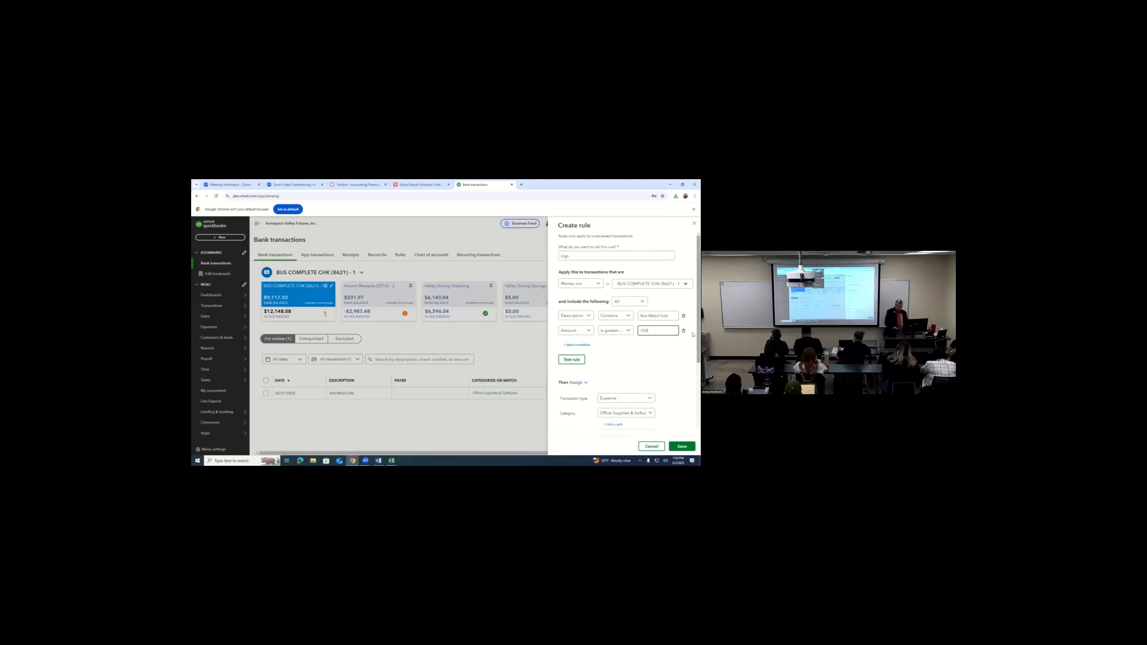
{"action": "left_click", "coordinate": [694, 223]}
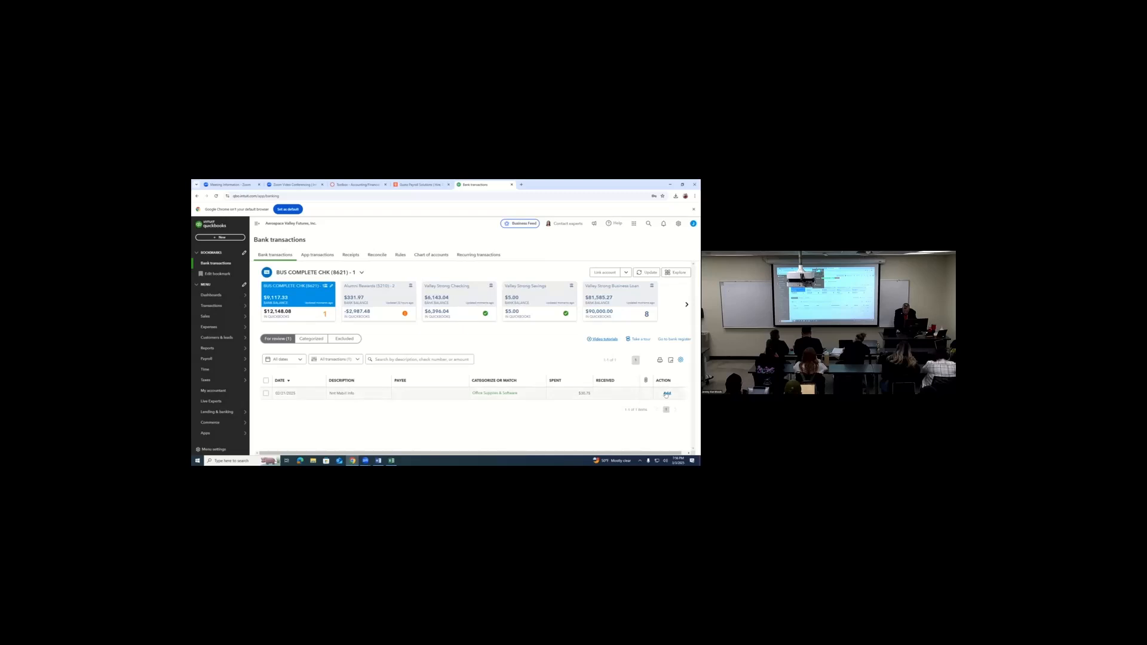
- Add the Mobill Info transaction awaiting review to the books under Office Supplies & Software
{"action": "left_click", "coordinate": [666, 393]}
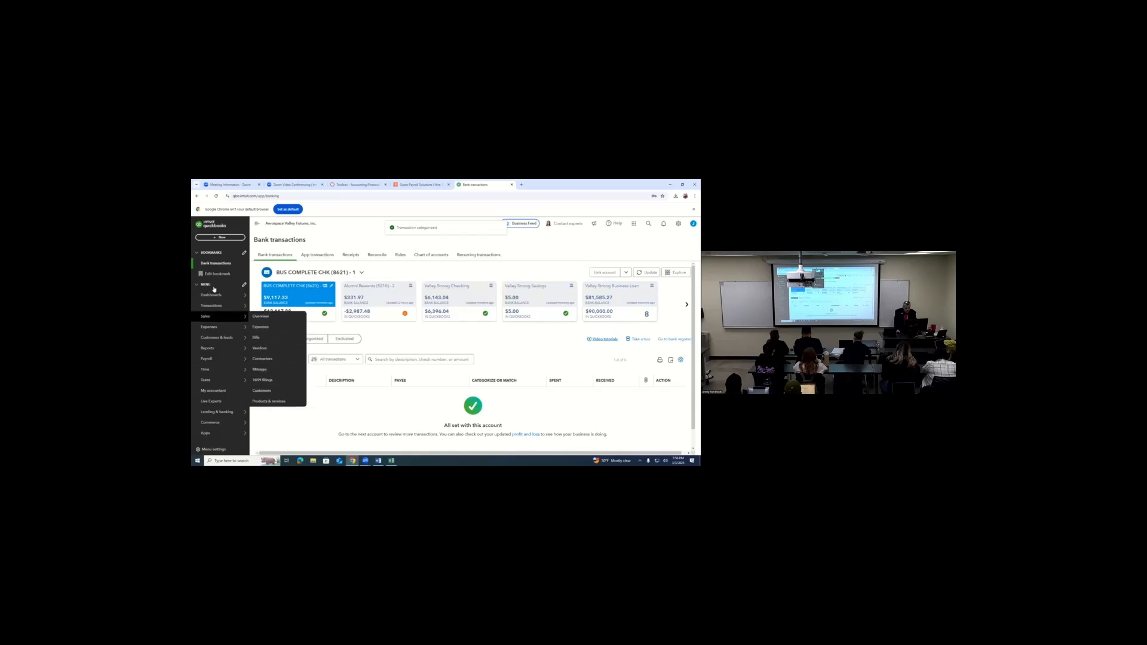
- Open the cash flow Planner from the company dashboards and view its cash balance chart
{"action": "mouse_move", "coordinate": [218, 300]}
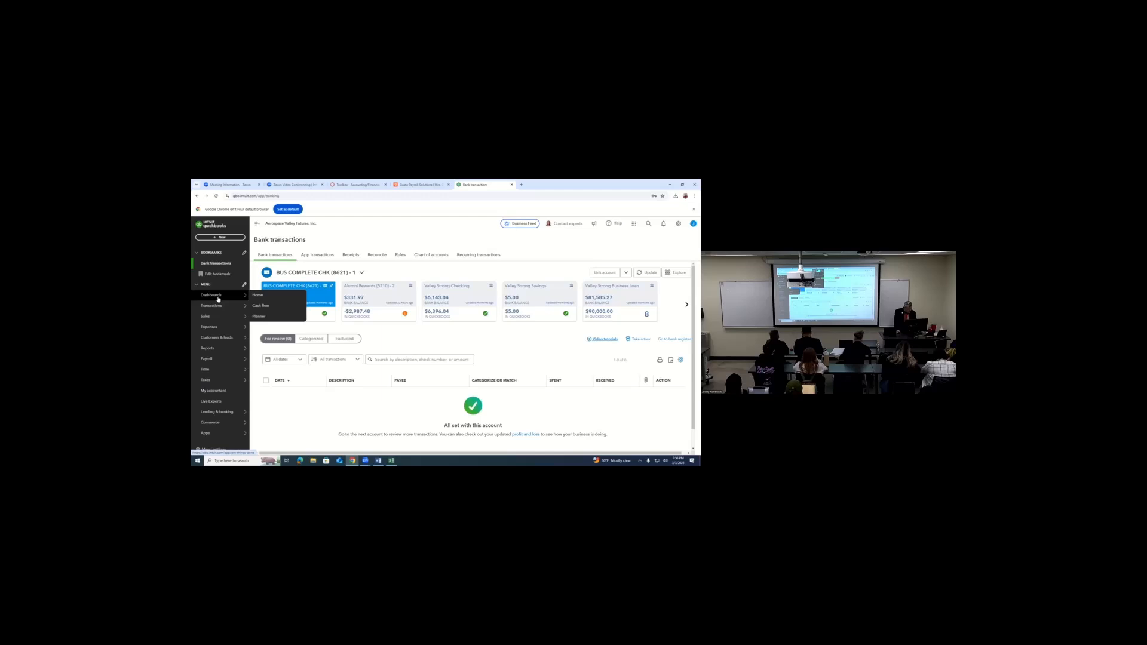
{"action": "left_click", "coordinate": [218, 296]}
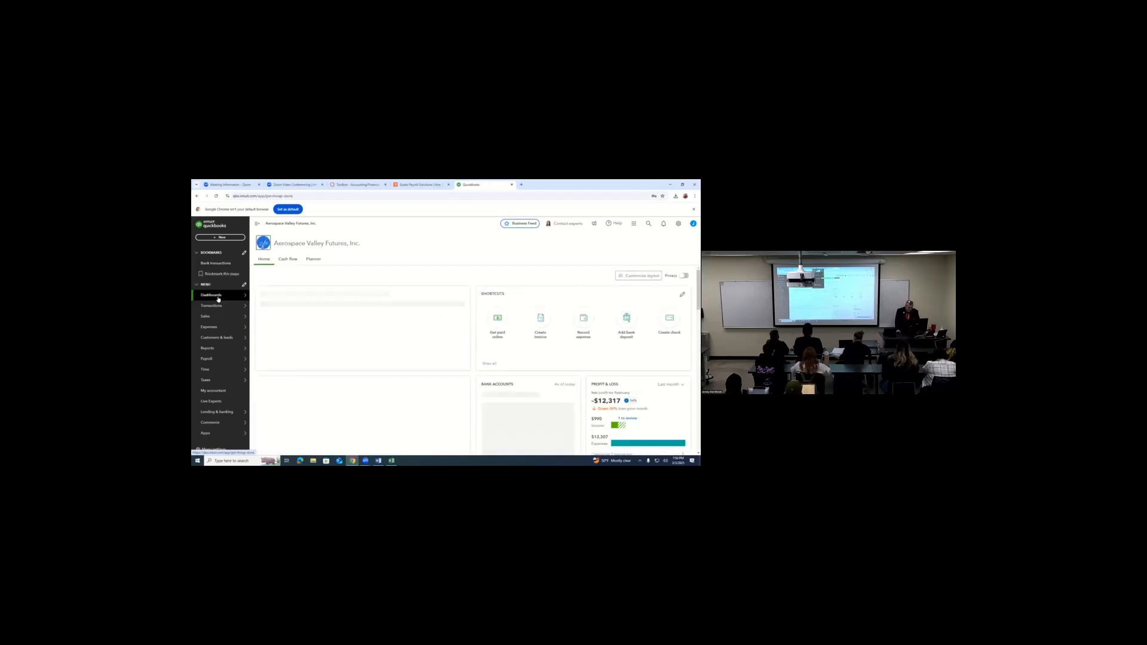
{"action": "left_click", "coordinate": [311, 260]}
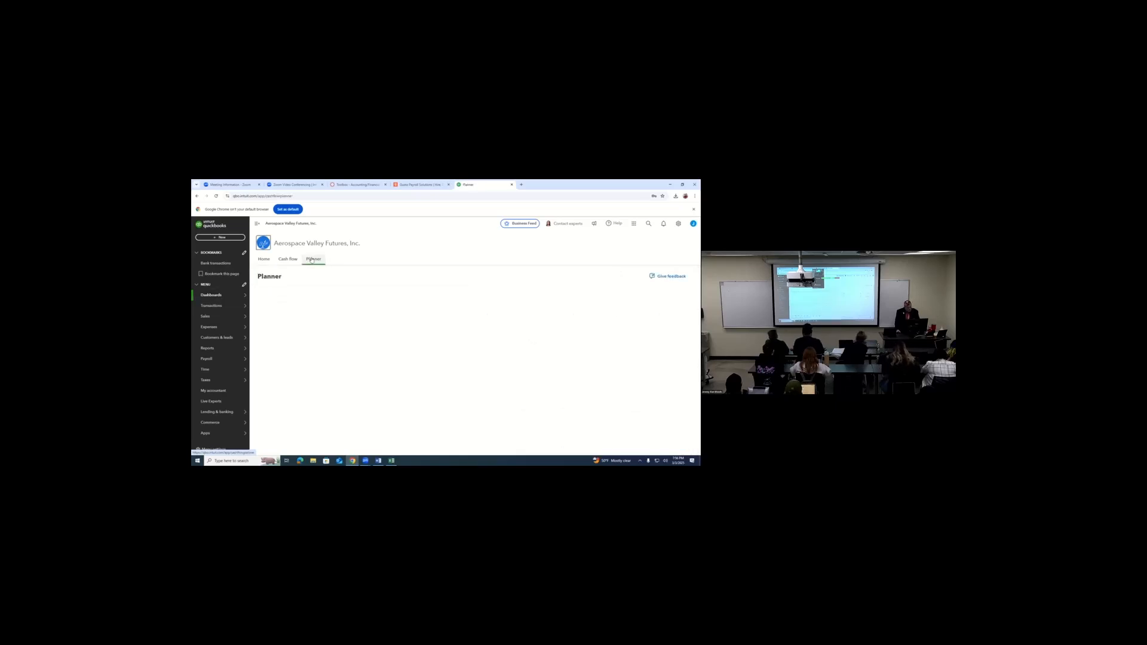
{"action": "mouse_move", "coordinate": [214, 304]}
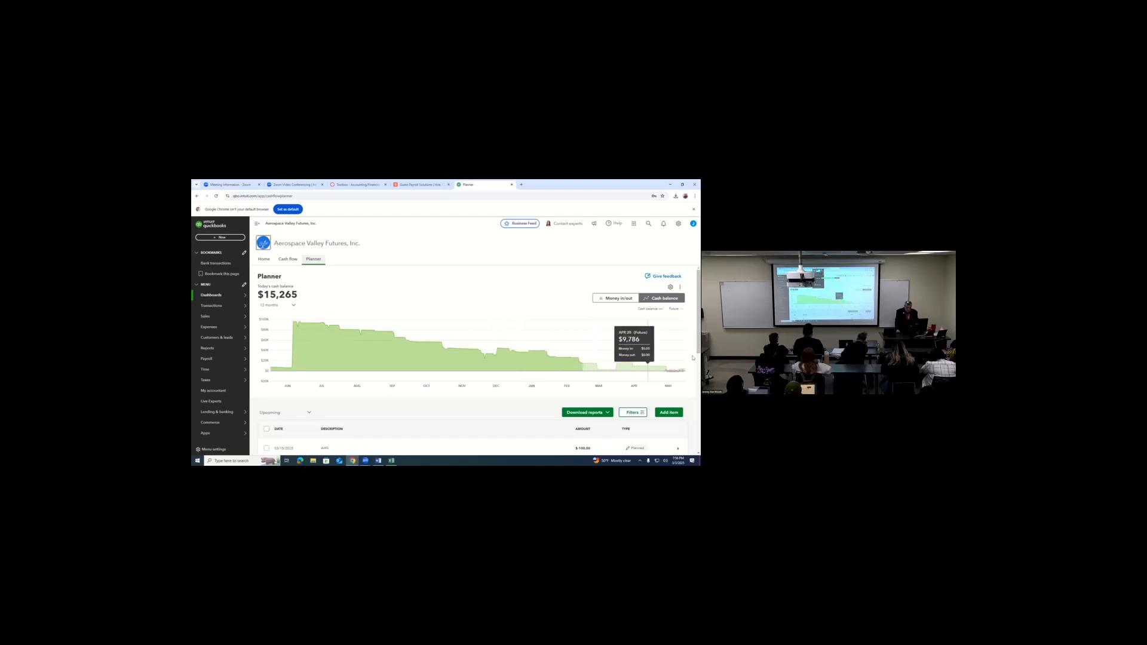
- Start a new planned item in the Planner, describe it as utility, and enter its amount
{"action": "scroll", "coordinate": [692, 345], "scroll_direction": "down", "scroll_amount": 4}
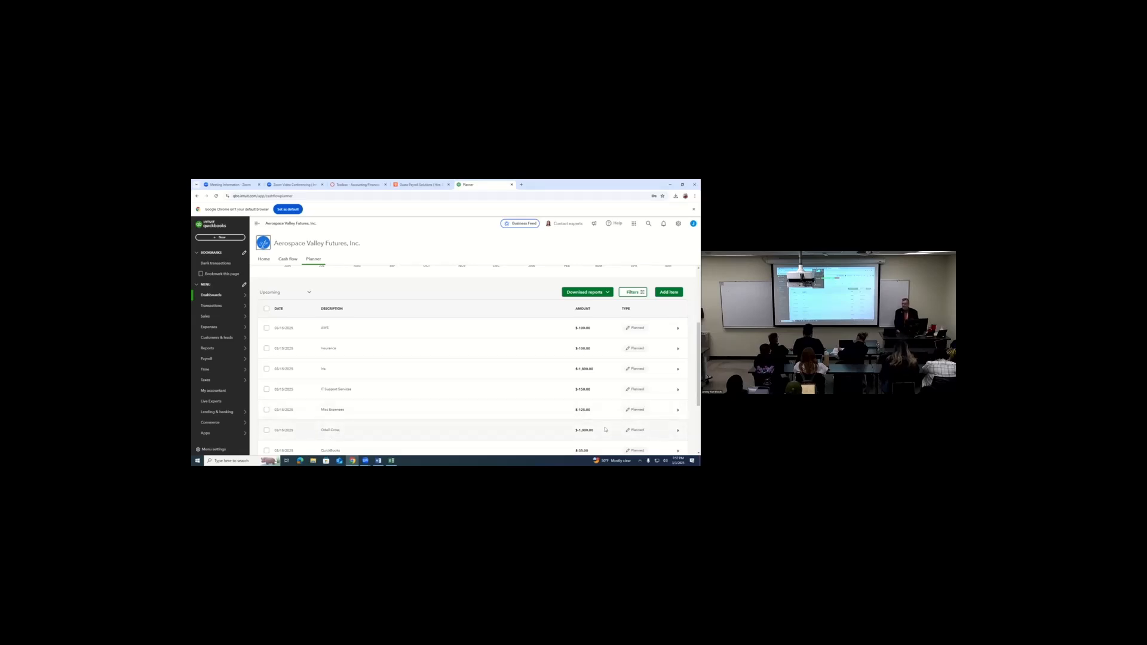
{"action": "left_click", "coordinate": [666, 290]}
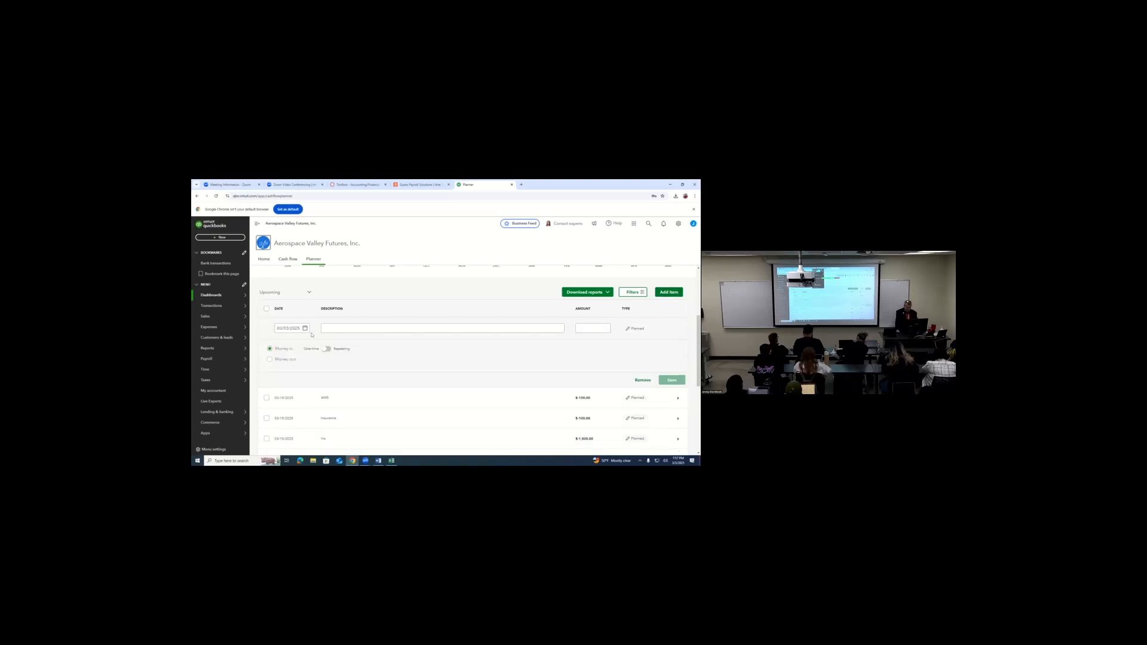
{"action": "left_click", "coordinate": [303, 328]}
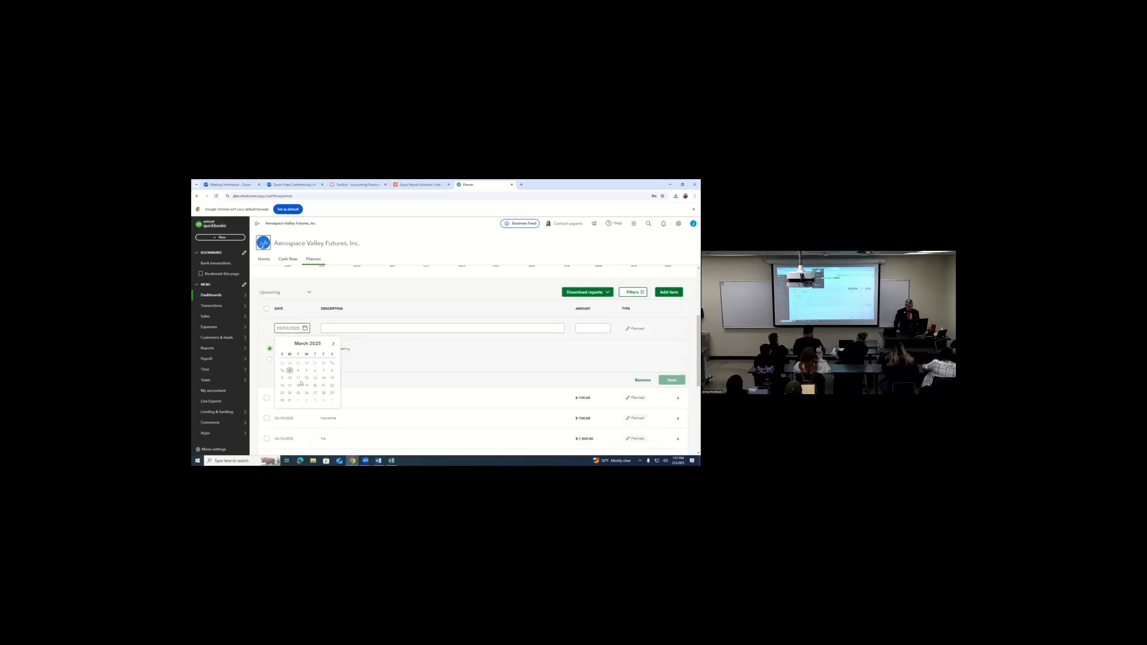
{"action": "left_click", "coordinate": [351, 330]}
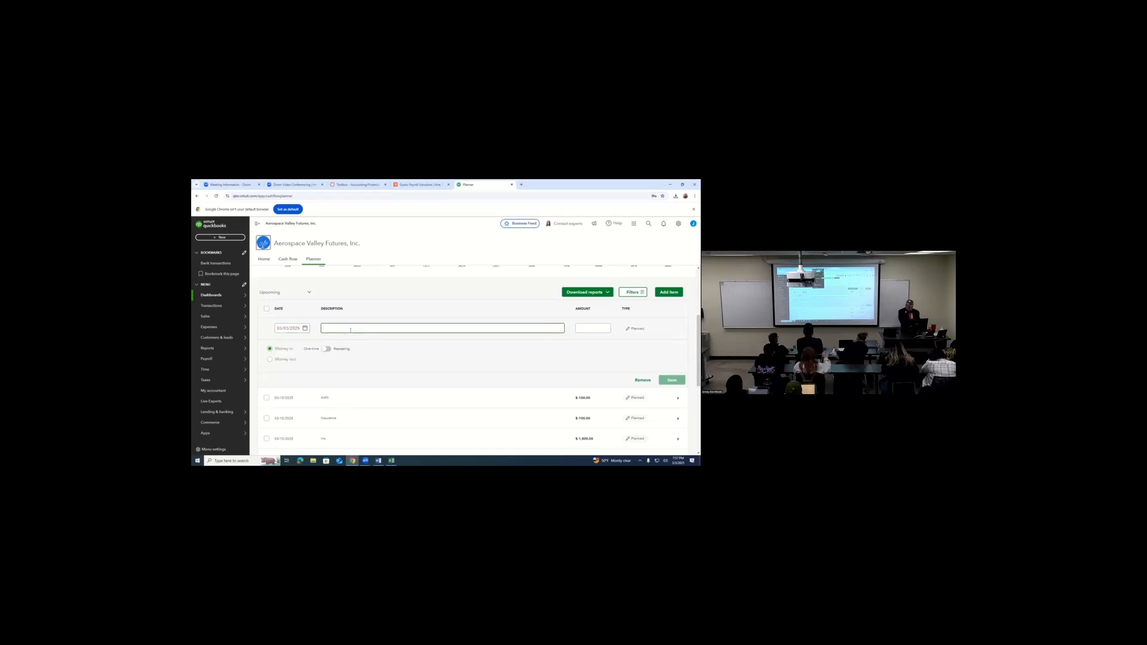
{"action": "type", "text": "utility"}
{"action": "left_click", "coordinate": [579, 328]}
{"action": "type", "text": "1000"}
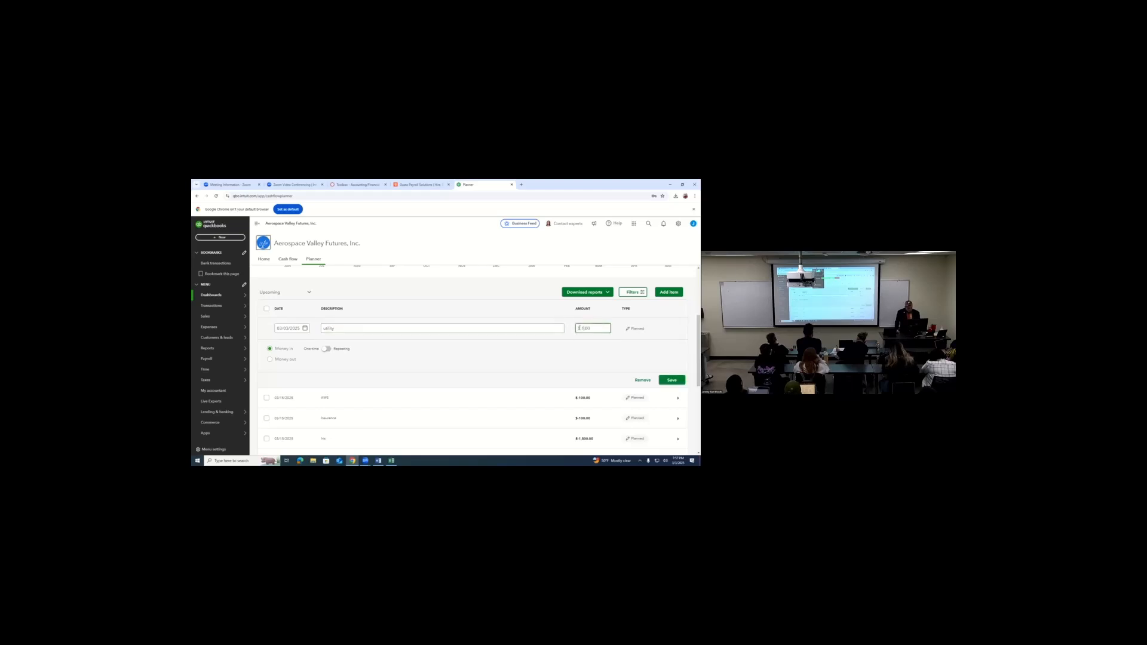
- Set the utility item to repeating money out, monthly on day 15, and remove the item without saving
{"action": "left_click", "coordinate": [327, 350]}
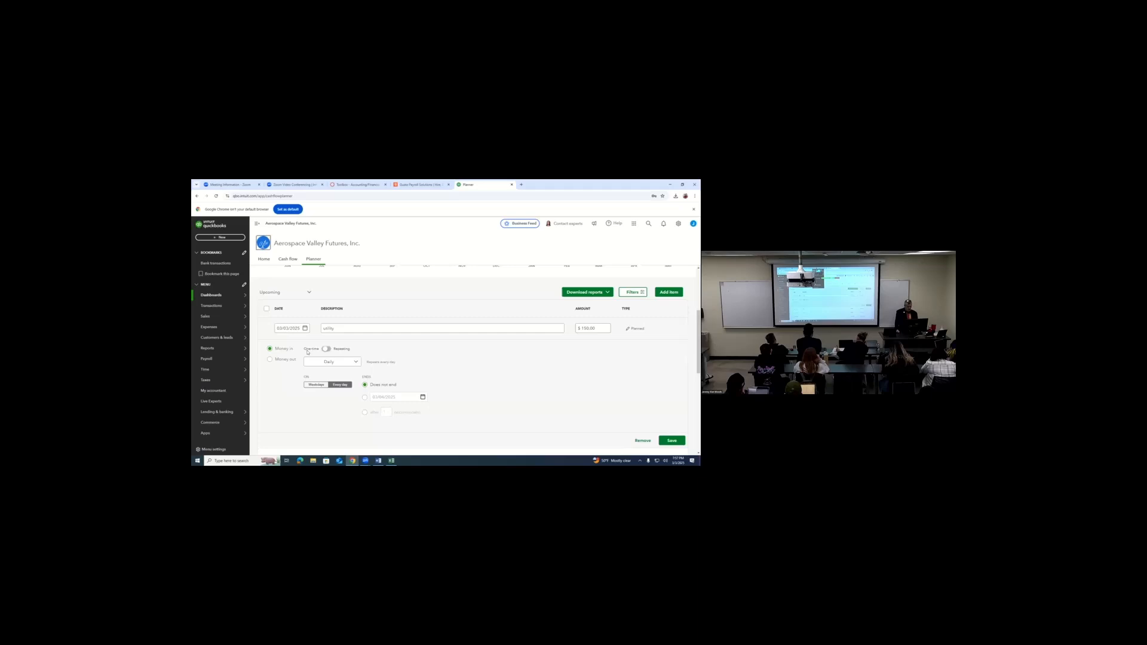
{"action": "left_click", "coordinate": [269, 360]}
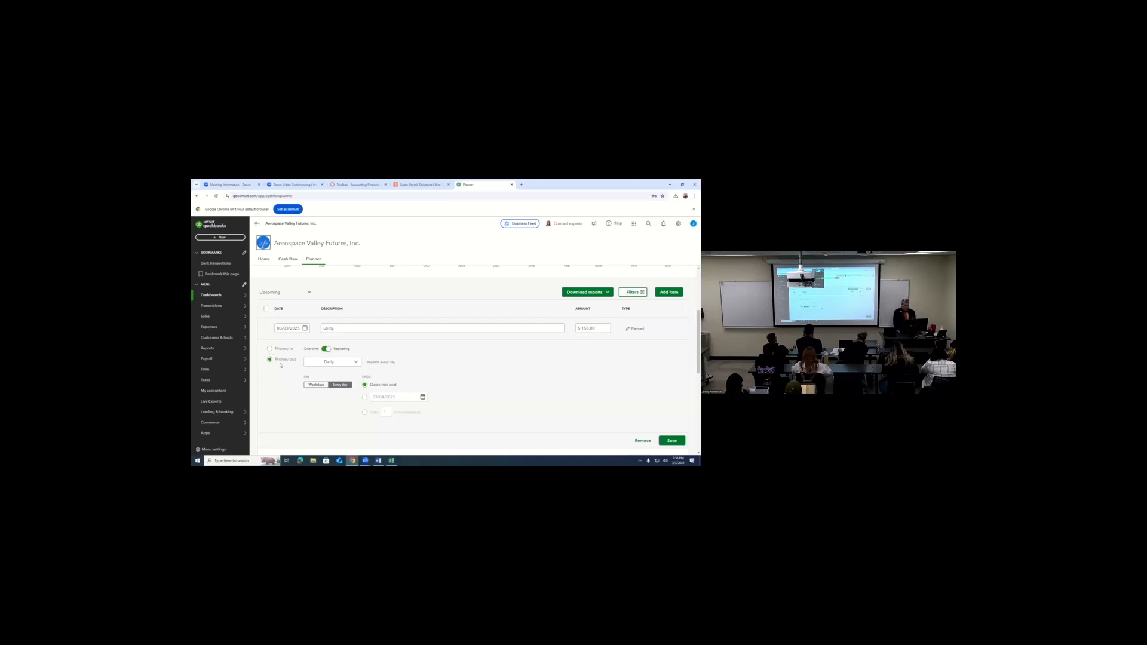
{"action": "left_click", "coordinate": [357, 362]}
{"action": "left_click", "coordinate": [332, 397]}
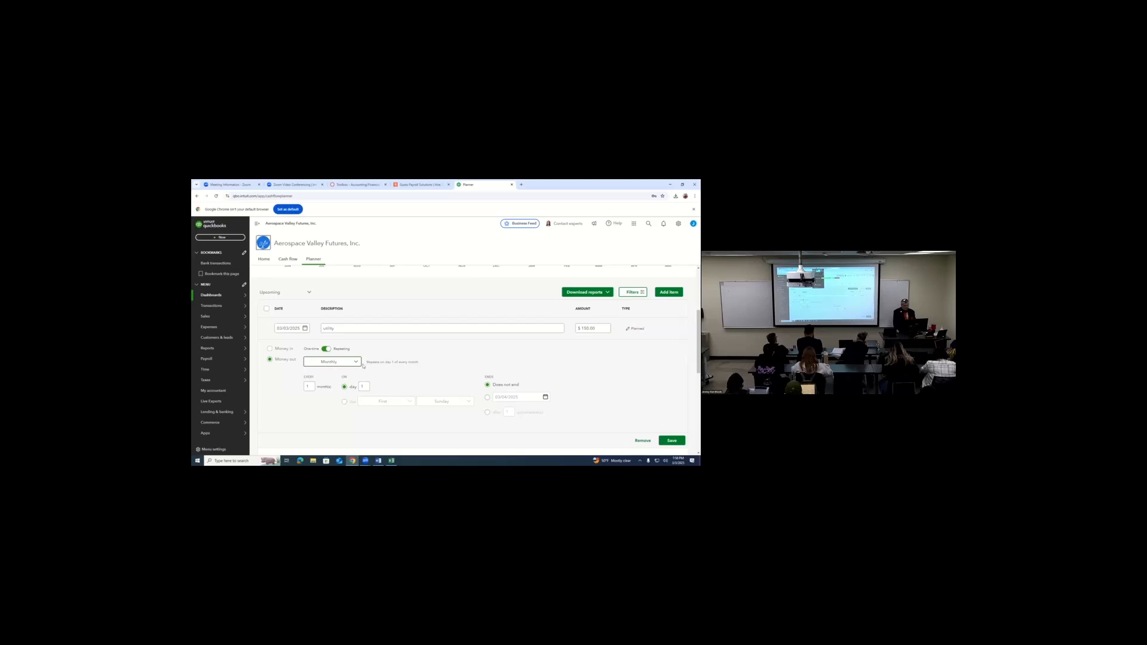
{"action": "left_click", "coordinate": [363, 386]}
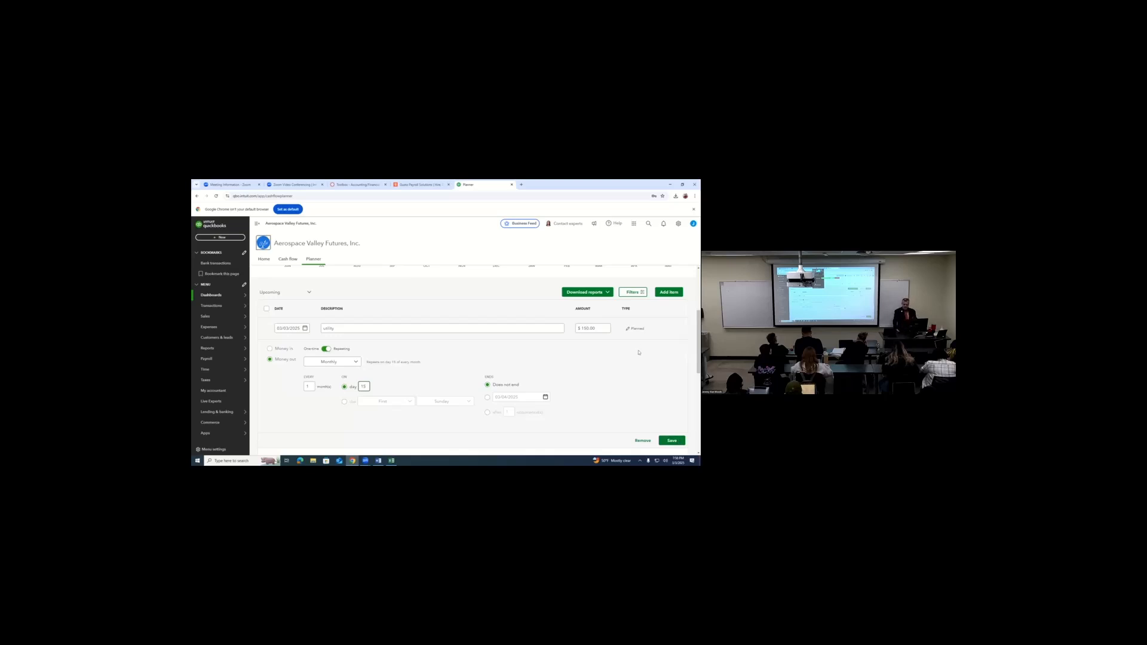
{"action": "left_click", "coordinate": [643, 441]}
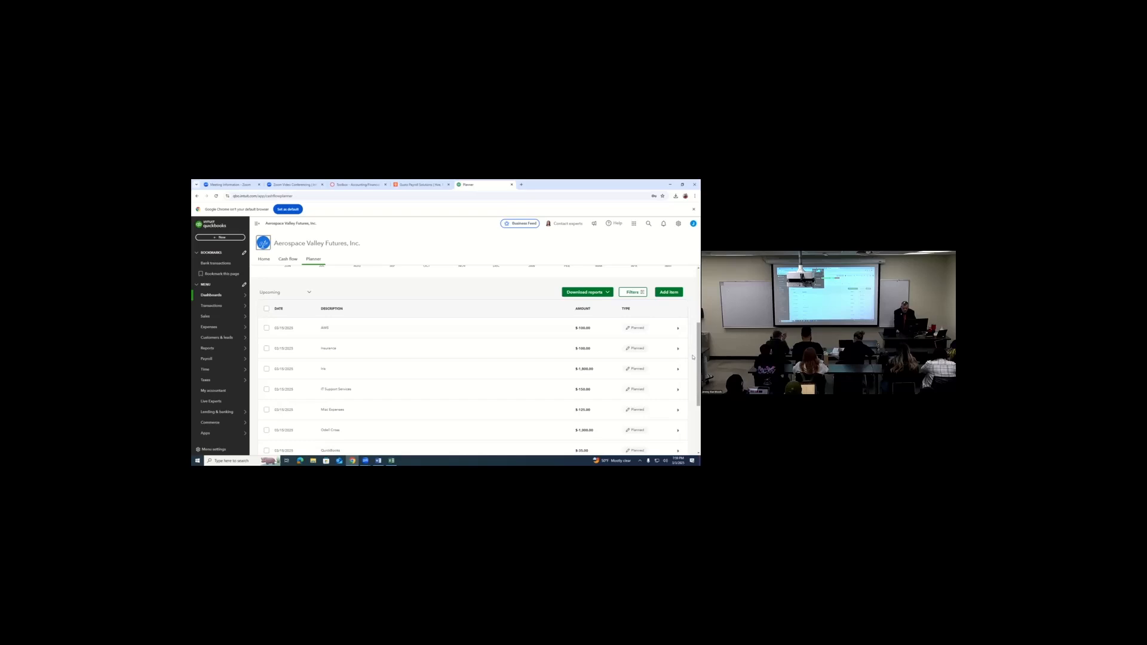
- Export the Planner's cash flow report to Excel and open the downloaded cashflow-report file
{"action": "scroll", "coordinate": [693, 383], "scroll_direction": "down", "scroll_amount": 4}
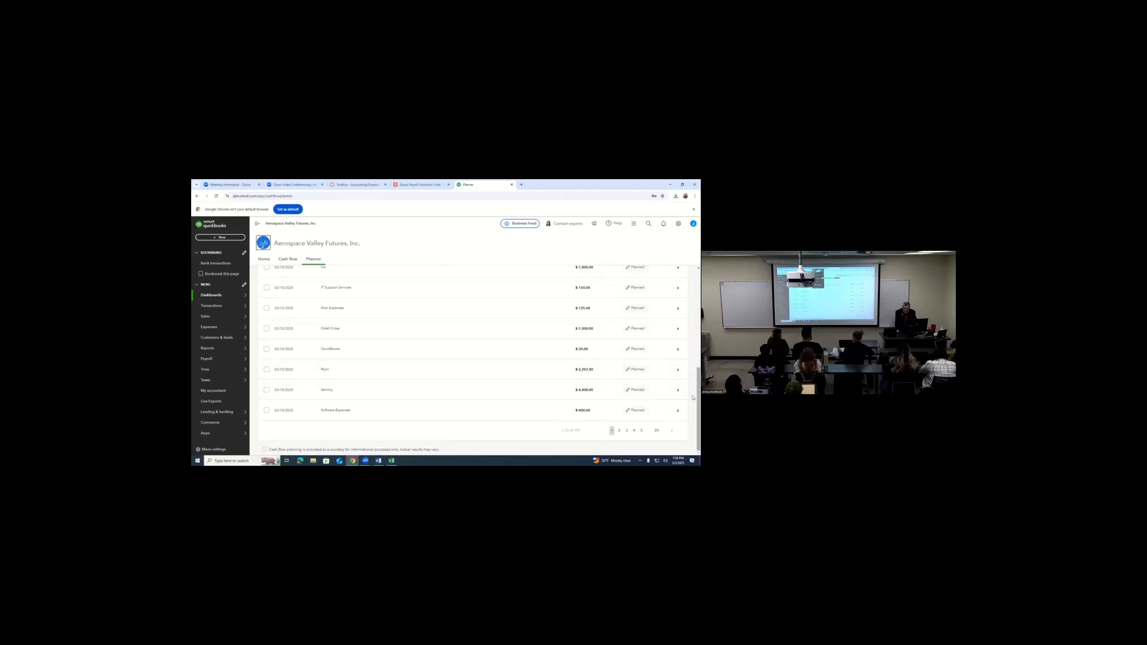
{"action": "left_click_drag", "start_coordinate": [693, 397], "coordinate": [693, 287]}
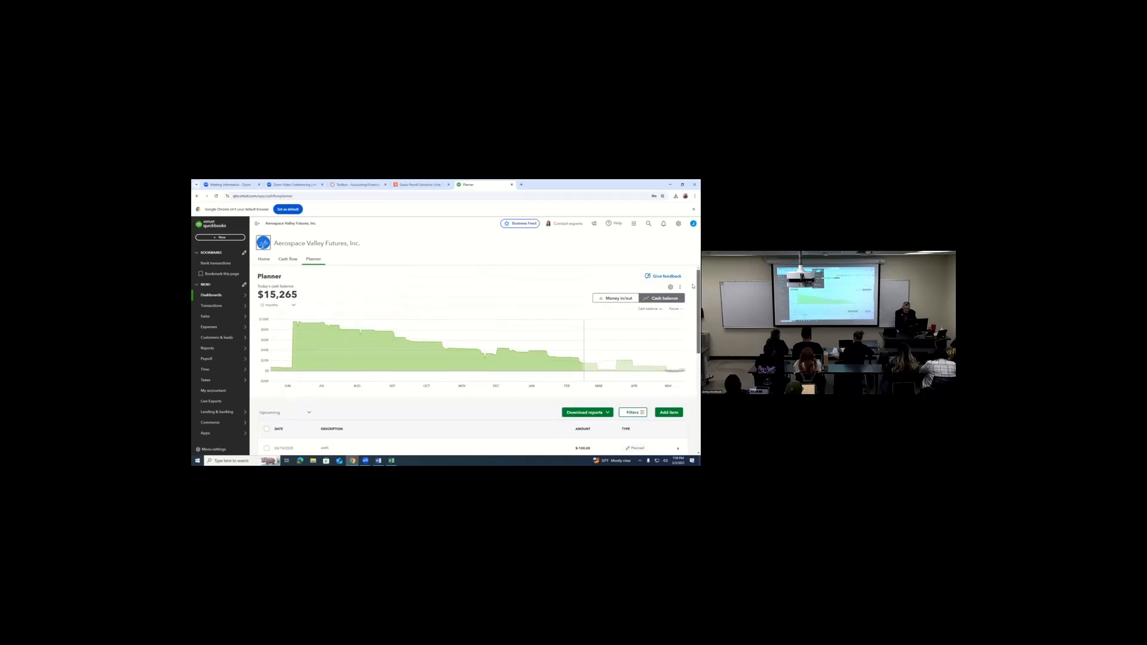
{"action": "scroll", "coordinate": [594, 353], "scroll_direction": "down", "scroll_amount": 2}
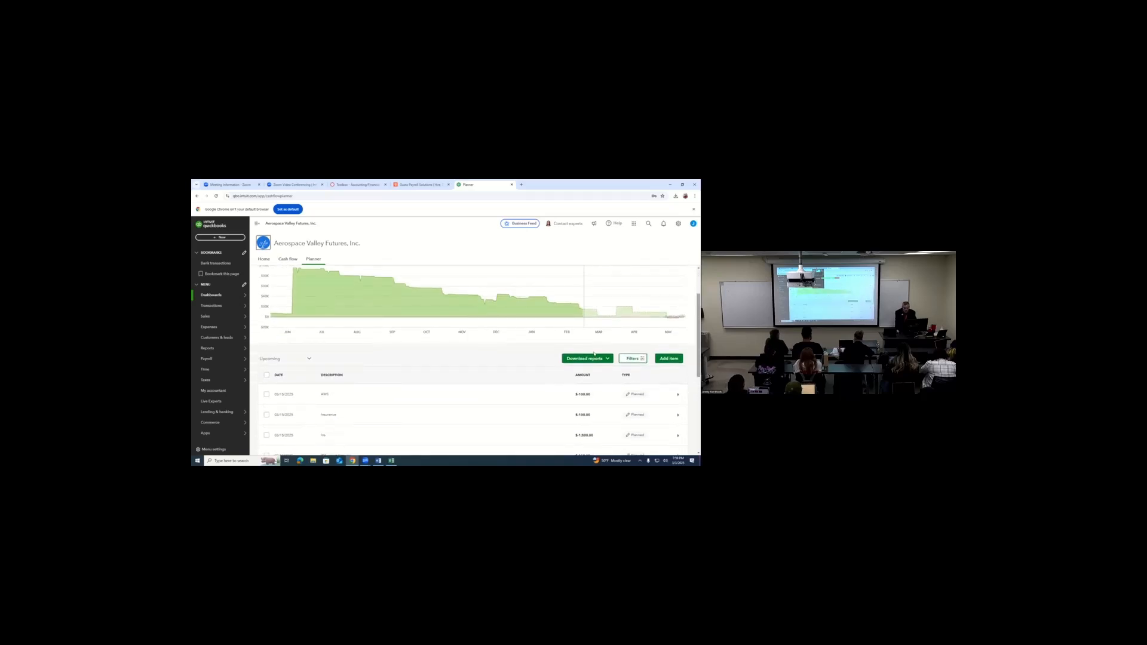
{"action": "left_click", "coordinate": [607, 359]}
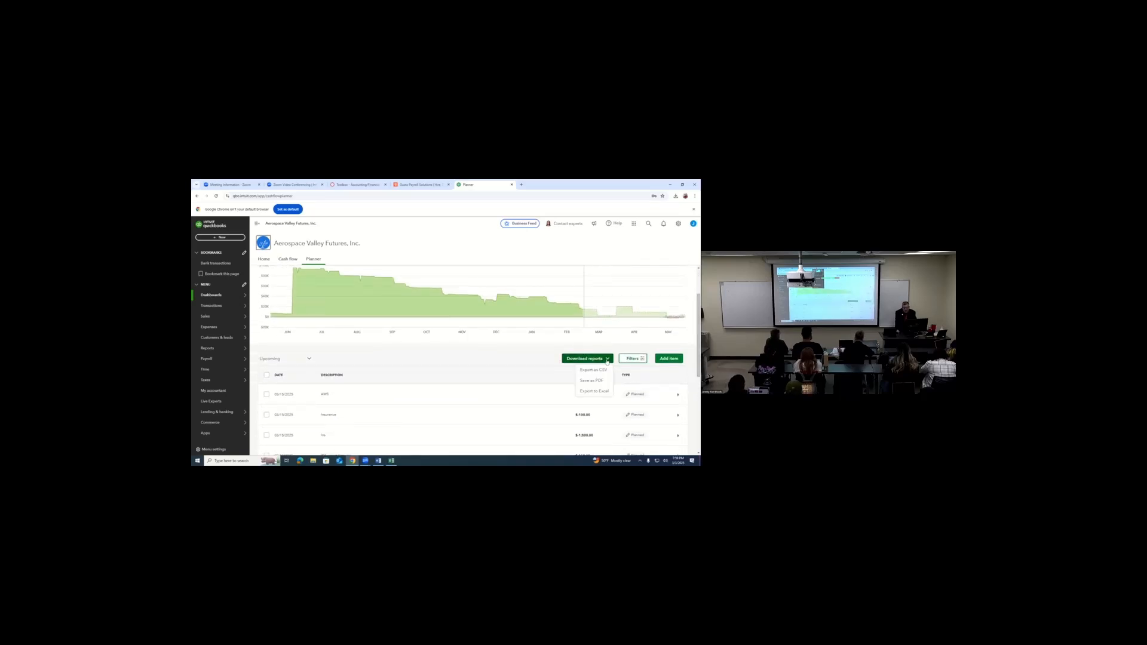
{"action": "left_click", "coordinate": [593, 390]}
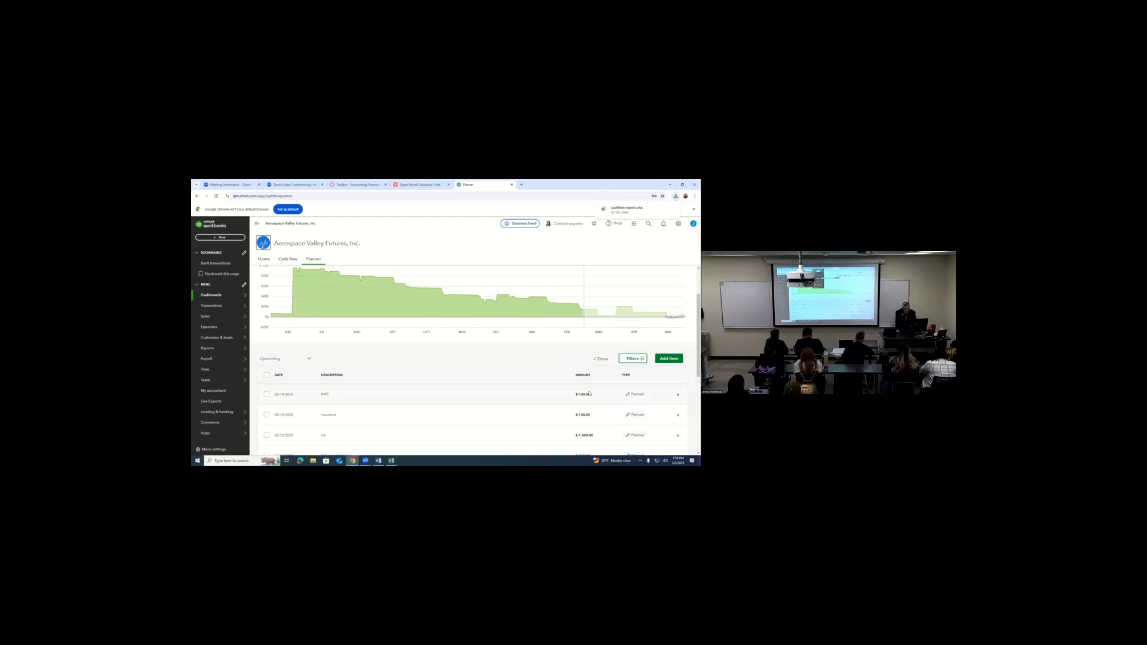
{"action": "left_click", "coordinate": [637, 209]}
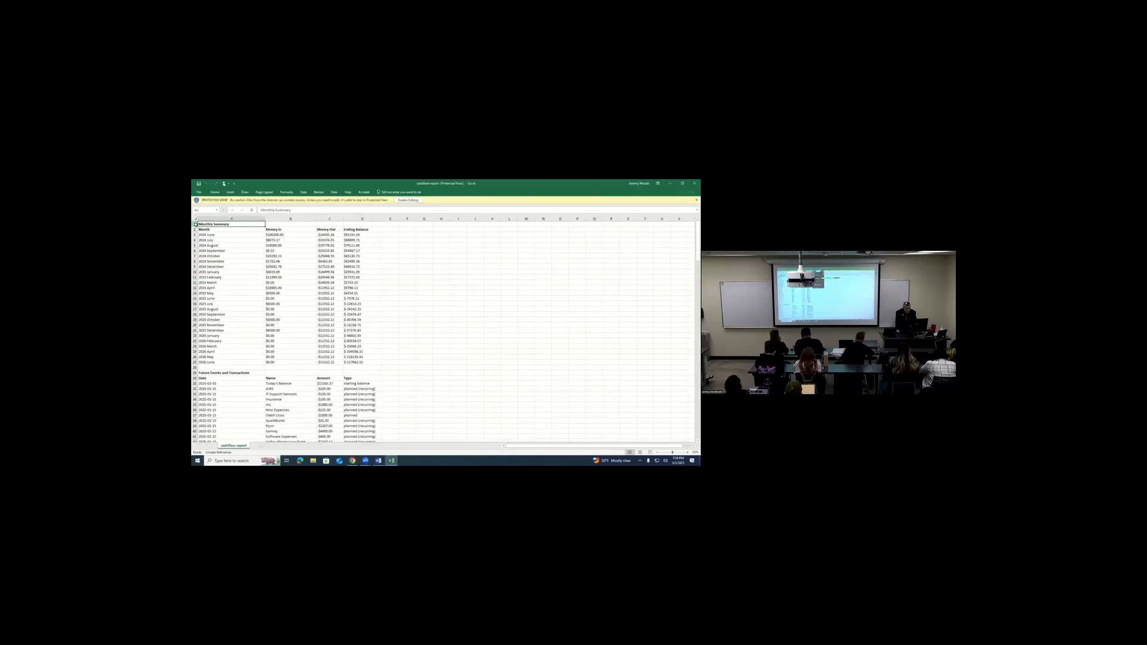
- Examine the Monthly Summary rows of the cash flow report, including the money in and money out for June 2026
{"action": "left_click_drag", "start_coordinate": [194, 224], "coordinate": [218, 370]}
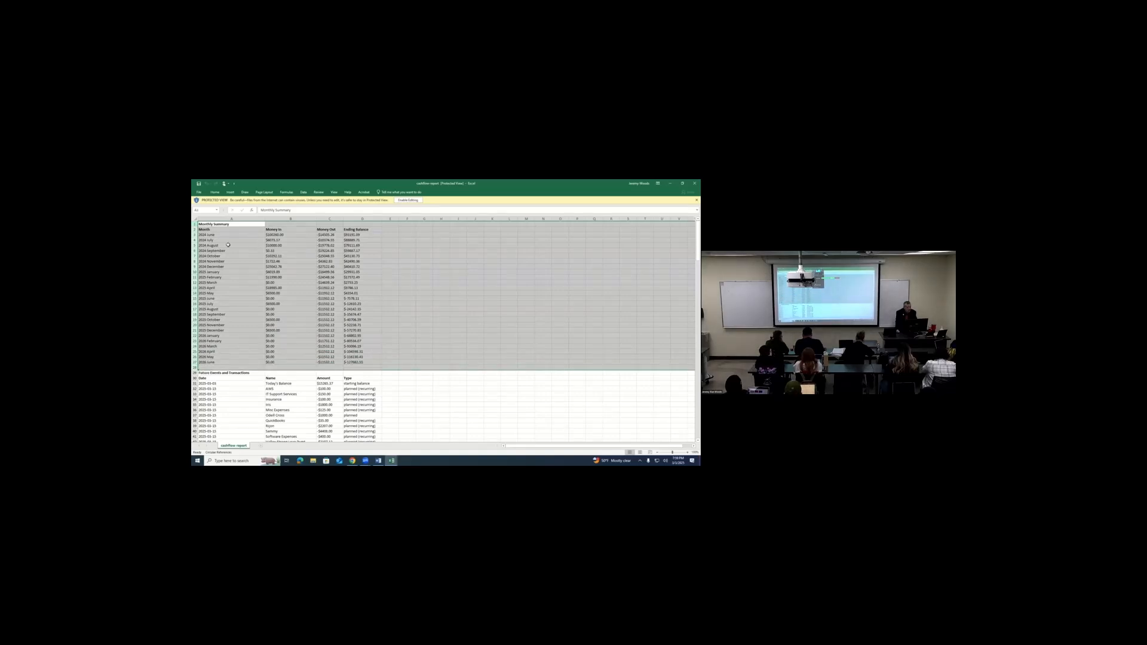
{"action": "left_click", "coordinate": [211, 233]}
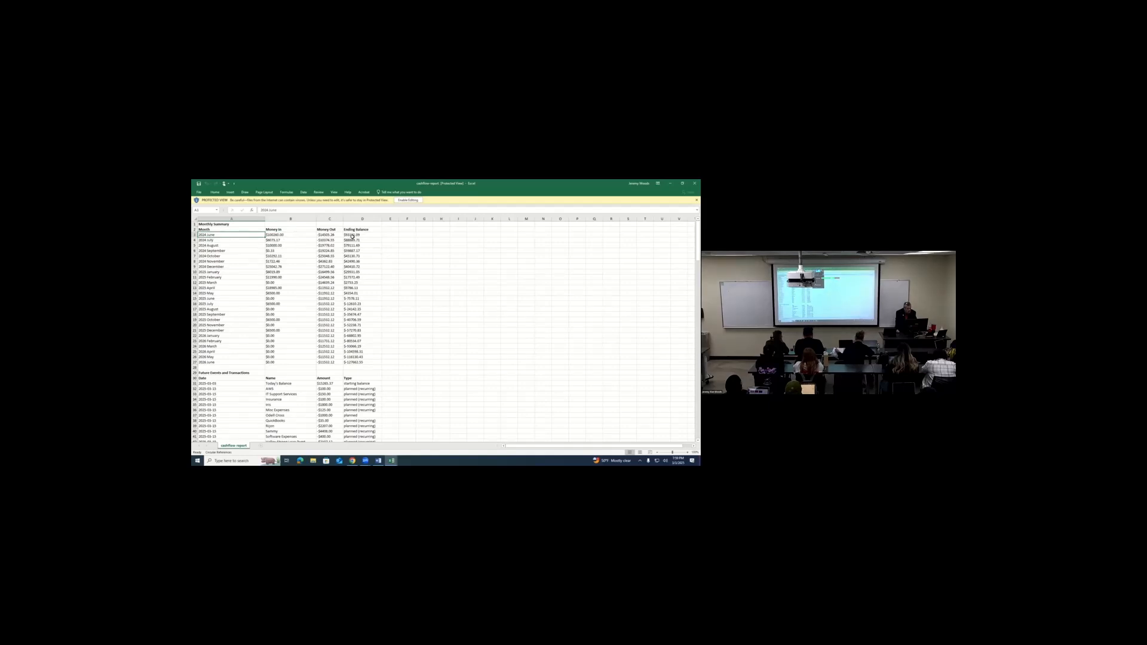
{"action": "left_click", "coordinate": [215, 363]}
{"action": "left_click", "coordinate": [272, 362]}
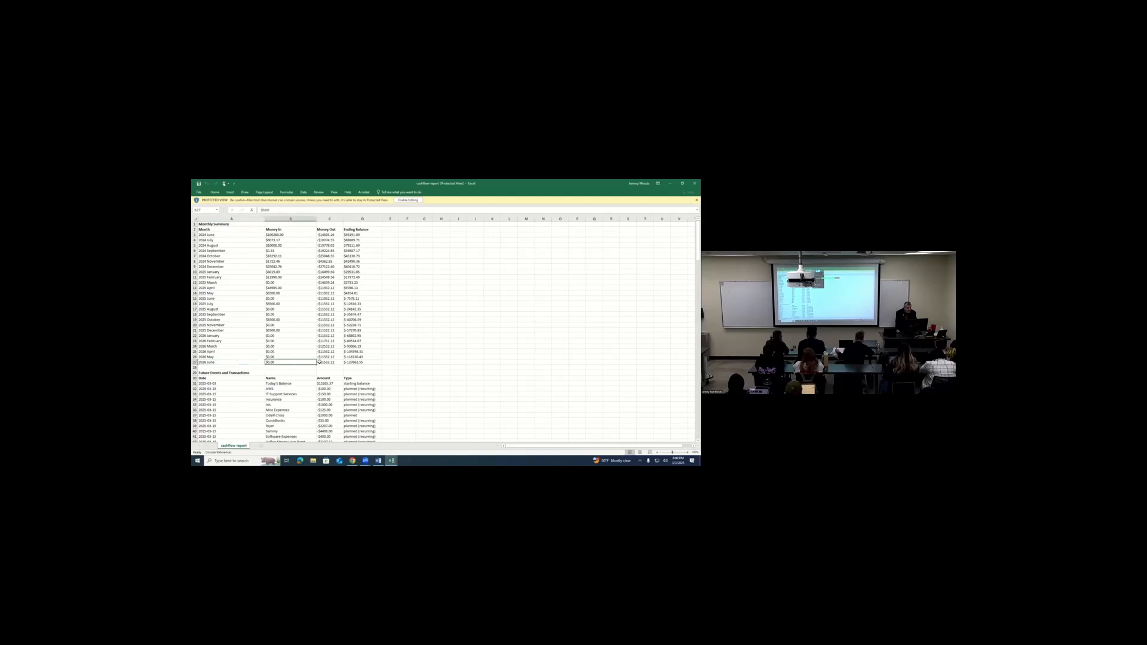
{"action": "left_click", "coordinate": [319, 361]}
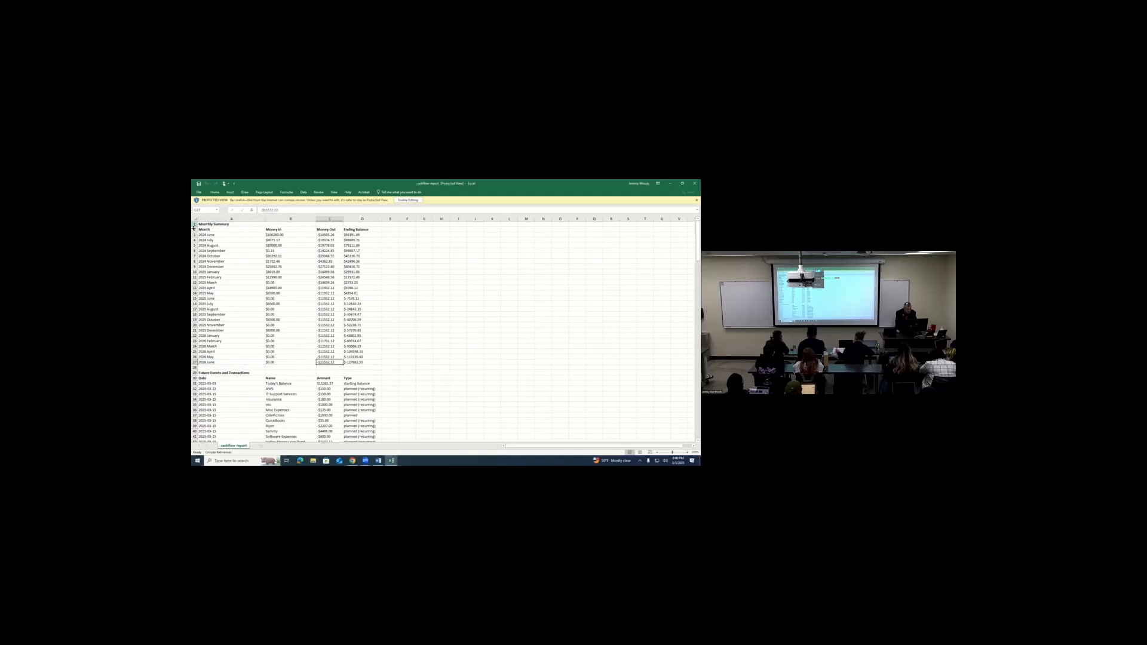
- Enable editing of the workbook and delete the rows from Monthly Summary through the Future Events and Transactions heading
{"action": "left_click_drag", "start_coordinate": [195, 224], "coordinate": [224, 371]}
{"action": "right_click", "coordinate": [228, 343]}
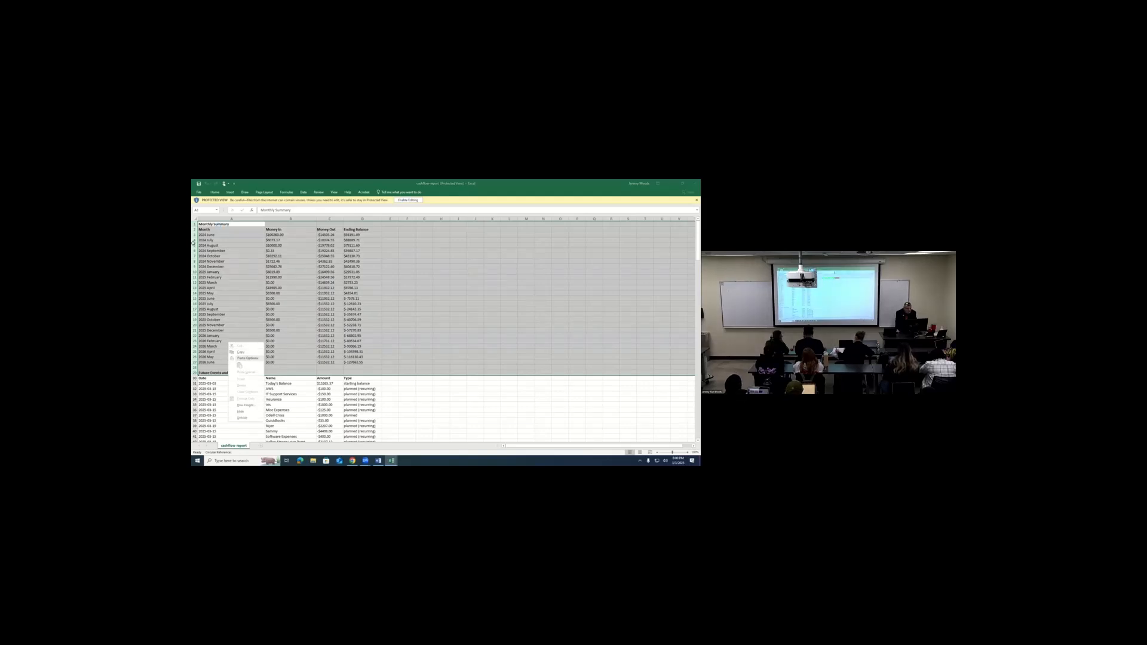
{"action": "left_click", "coordinate": [403, 201]}
{"action": "left_click_drag", "start_coordinate": [194, 241], "coordinate": [225, 389]}
{"action": "right_click", "coordinate": [239, 350]}
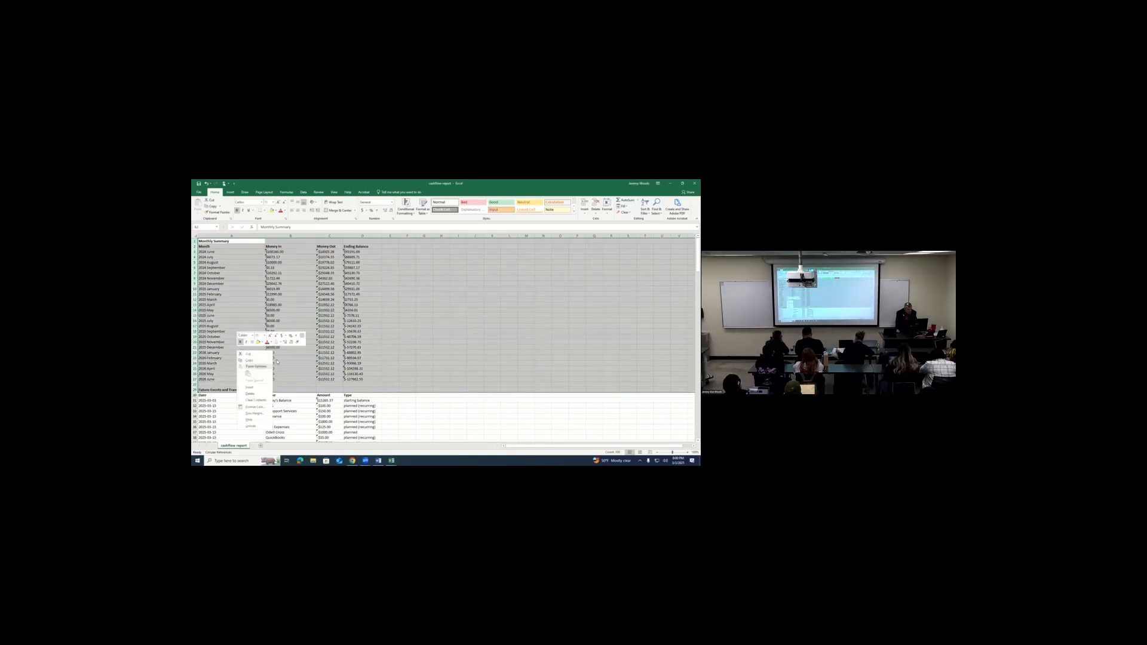
{"action": "left_click", "coordinate": [261, 395]}
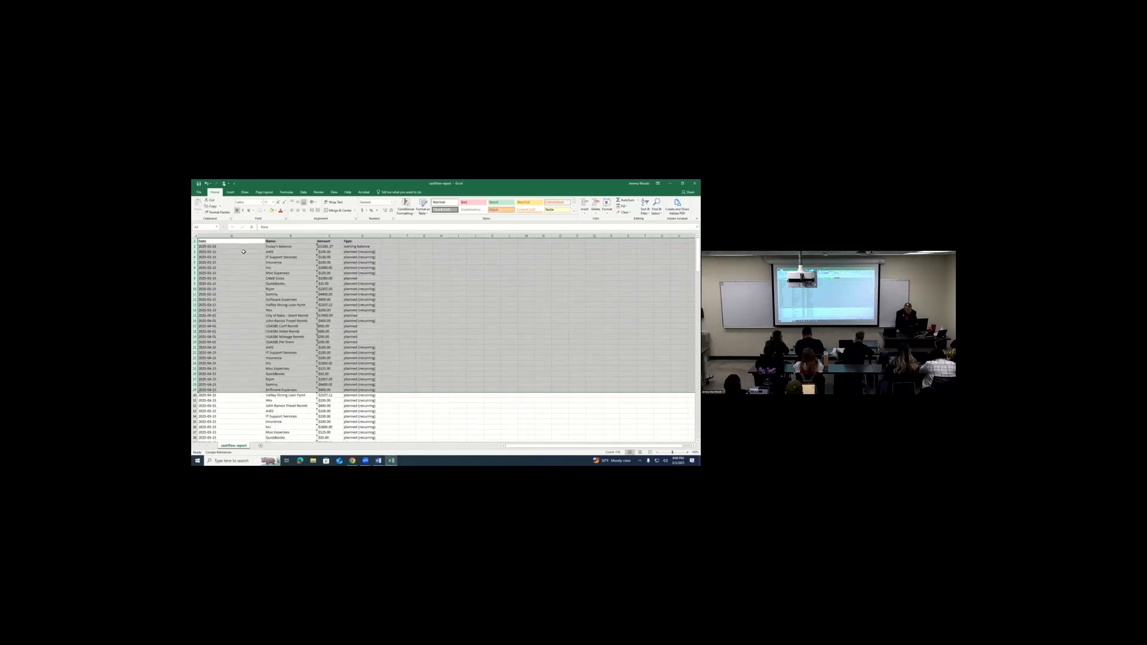
{"action": "left_click", "coordinate": [238, 239]}
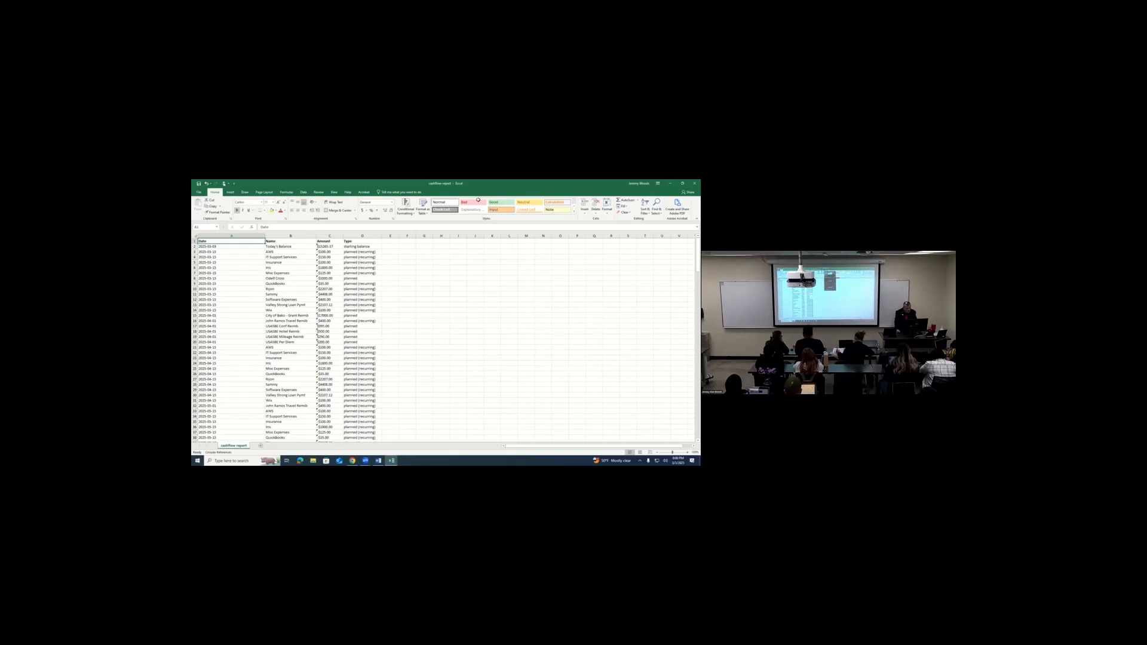
- Go through the first entries in the Name column of the future transactions, down to IT Support Services
{"action": "left_click", "coordinate": [279, 250]}
{"action": "key", "text": "Down"}
{"action": "key", "text": "Down"}
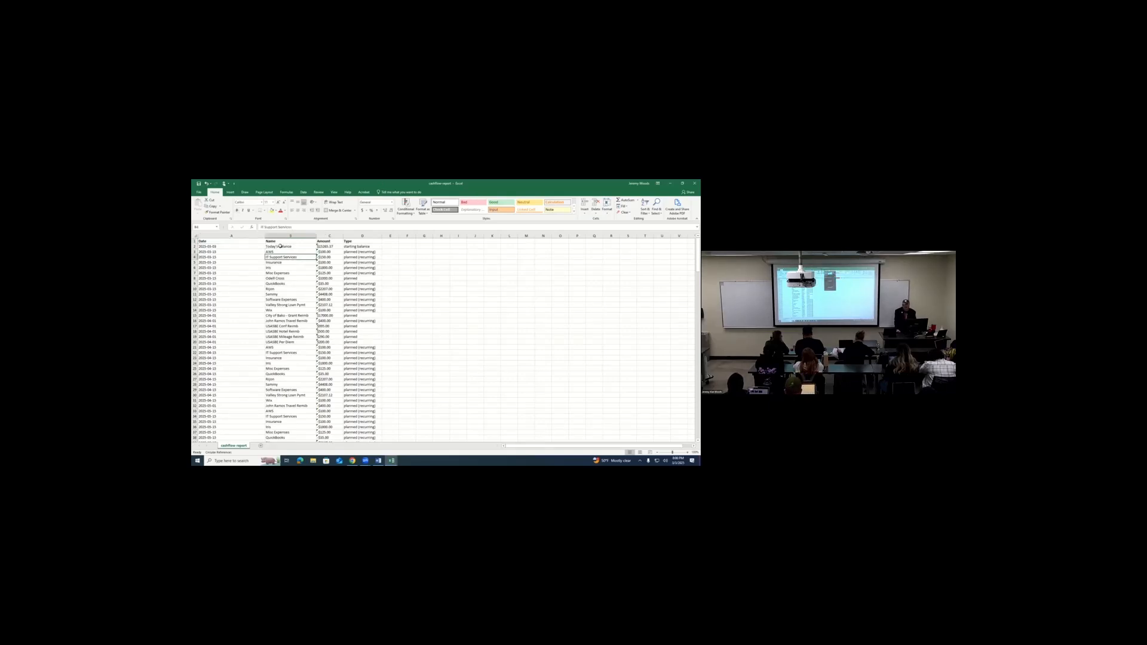